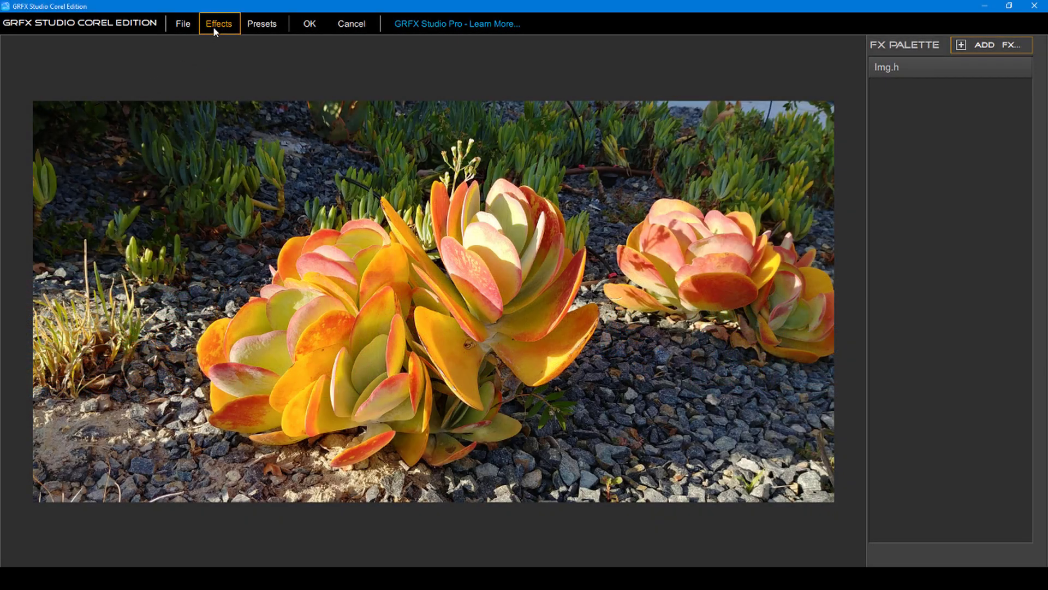
# - Apply the Art FX Watercolor effect to the succulent photo
pyautogui.click(215, 25)
pyautogui.click(231, 51)
pyautogui.click(406, 158)
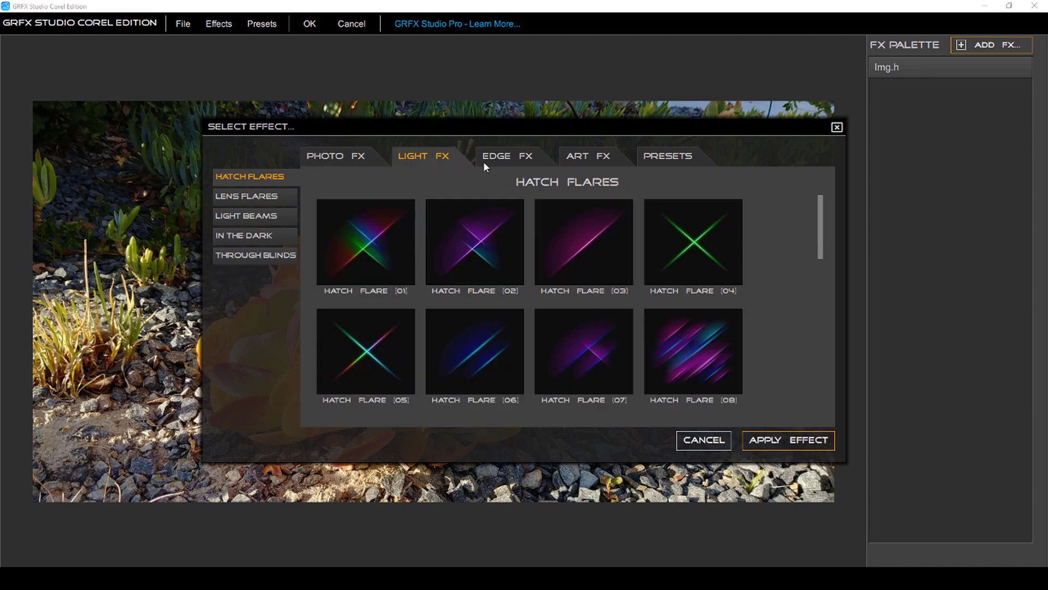
pyautogui.click(505, 159)
pyautogui.click(585, 159)
pyautogui.click(387, 253)
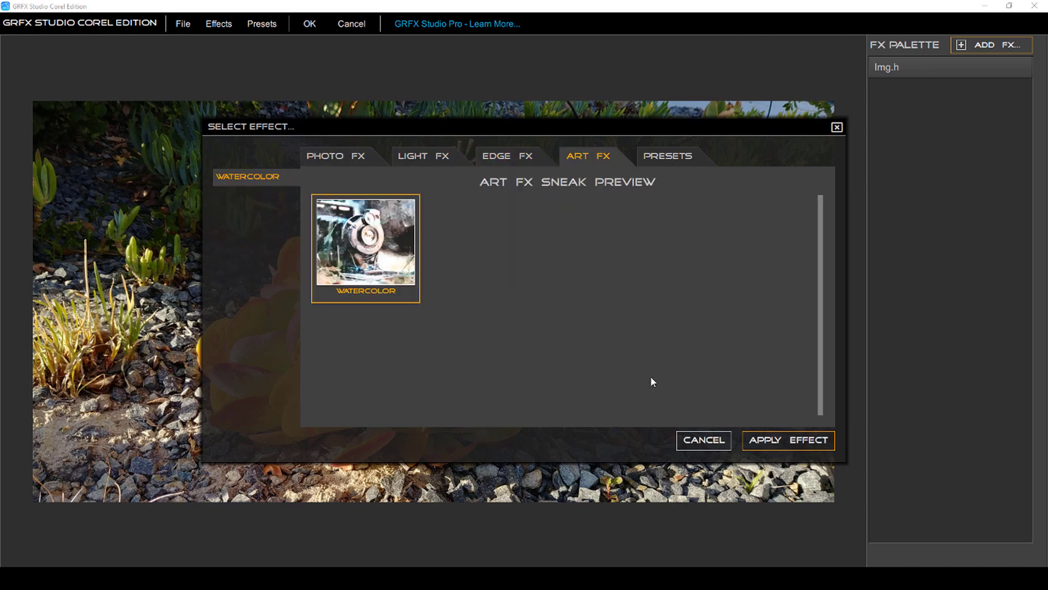
pyautogui.click(790, 443)
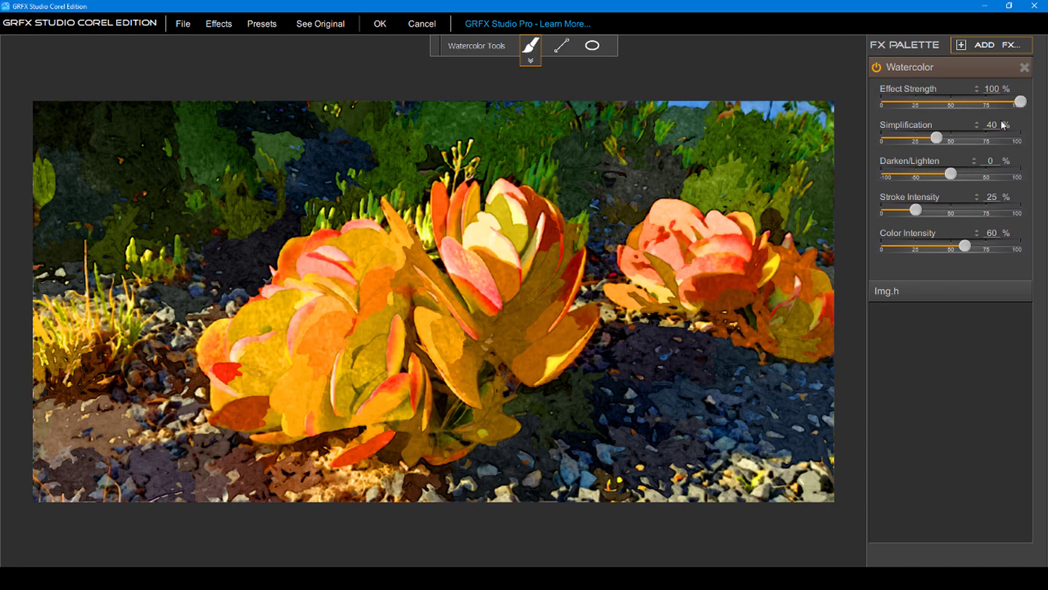
# - Set Watercolor strength 60, Darken/Lighten -5, stroke 42 and colour intensity 48
pyautogui.moveTo(1021, 102); pyautogui.dragTo(965, 101)
pyautogui.moveTo(951, 173)
pyautogui.mouseDown()
pyautogui.moveTo(923, 174)
pyautogui.moveTo(947, 173)
pyautogui.mouseUp()
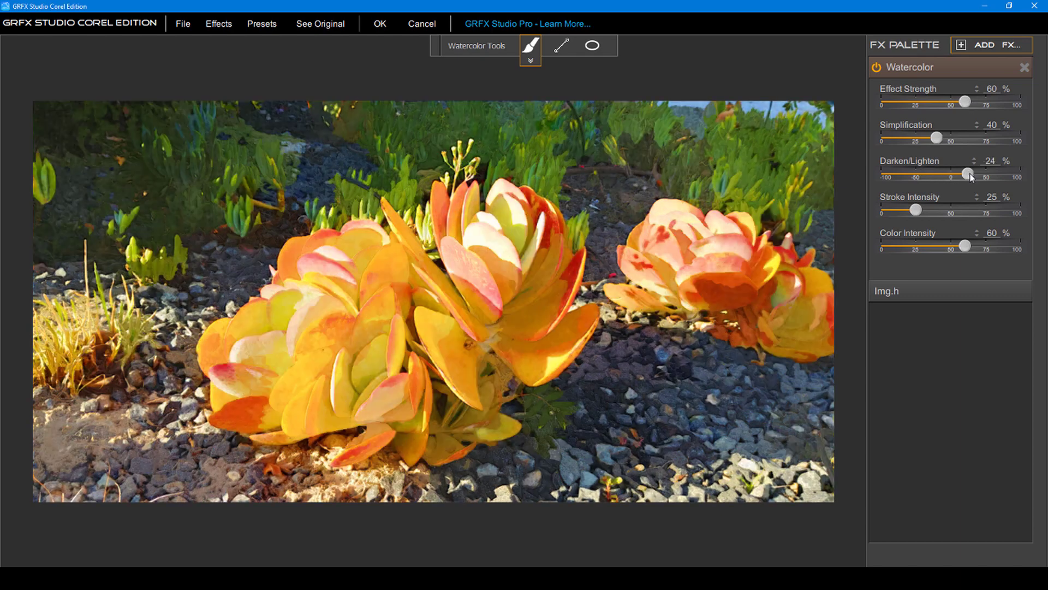
pyautogui.moveTo(916, 210)
pyautogui.mouseDown()
pyautogui.moveTo(955, 211)
pyautogui.moveTo(940, 211)
pyautogui.mouseUp()
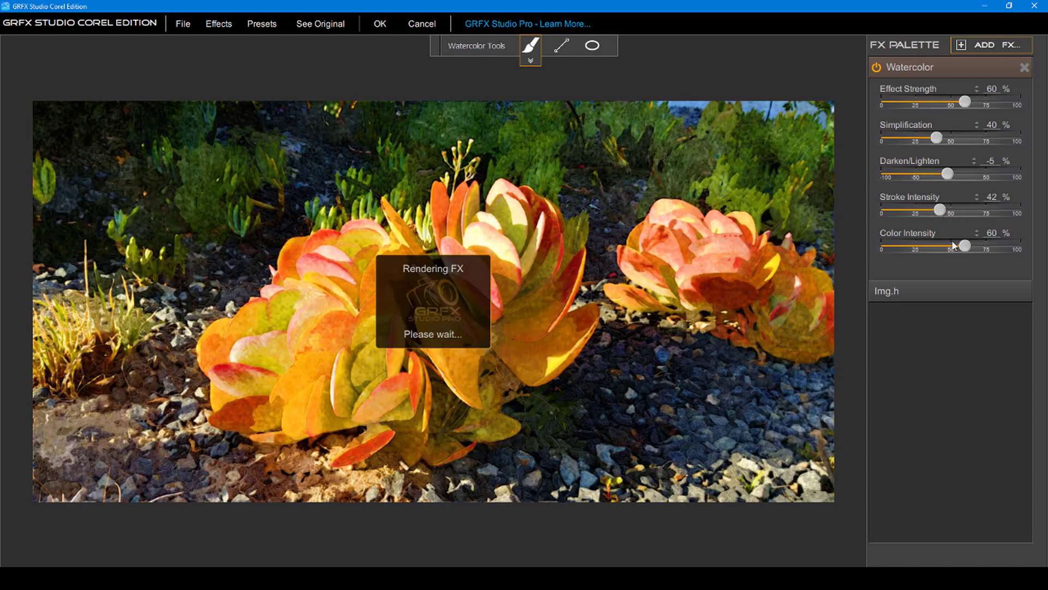
pyautogui.moveTo(964, 246); pyautogui.dragTo(949, 246)
pyautogui.click(562, 45)
# - Apply Photo FX Black & White Cyanotype at 61% strength with Dark Mood 43%
pyautogui.click(1005, 47)
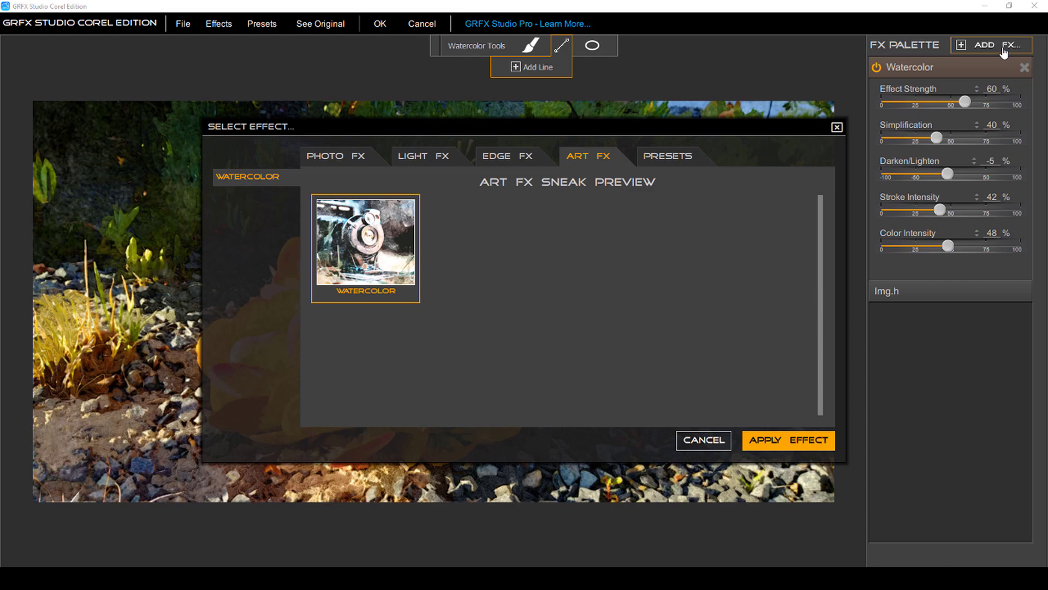
pyautogui.click(360, 161)
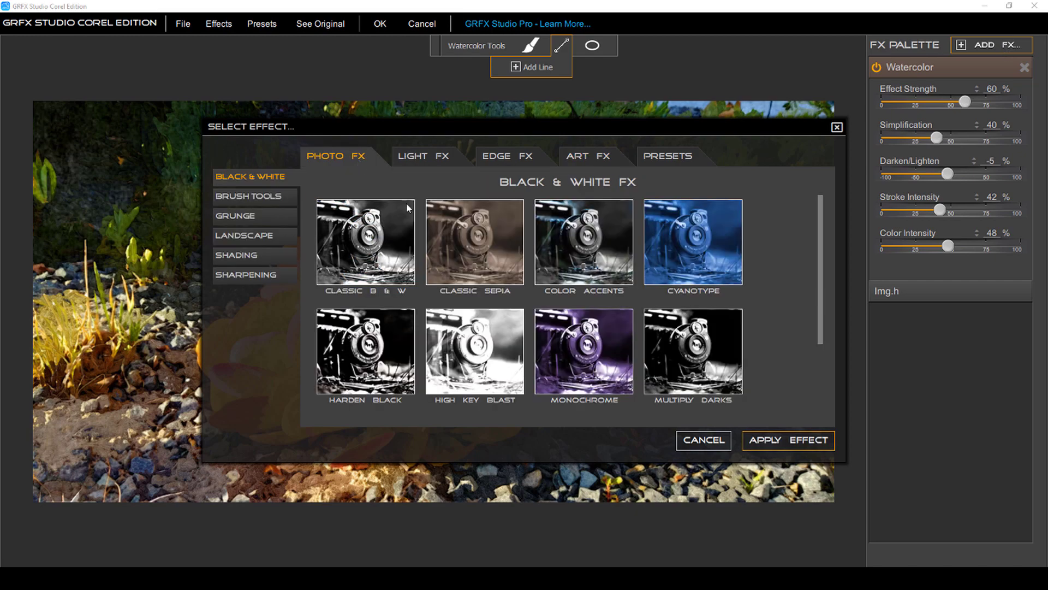
pyautogui.click(673, 254)
pyautogui.click(789, 441)
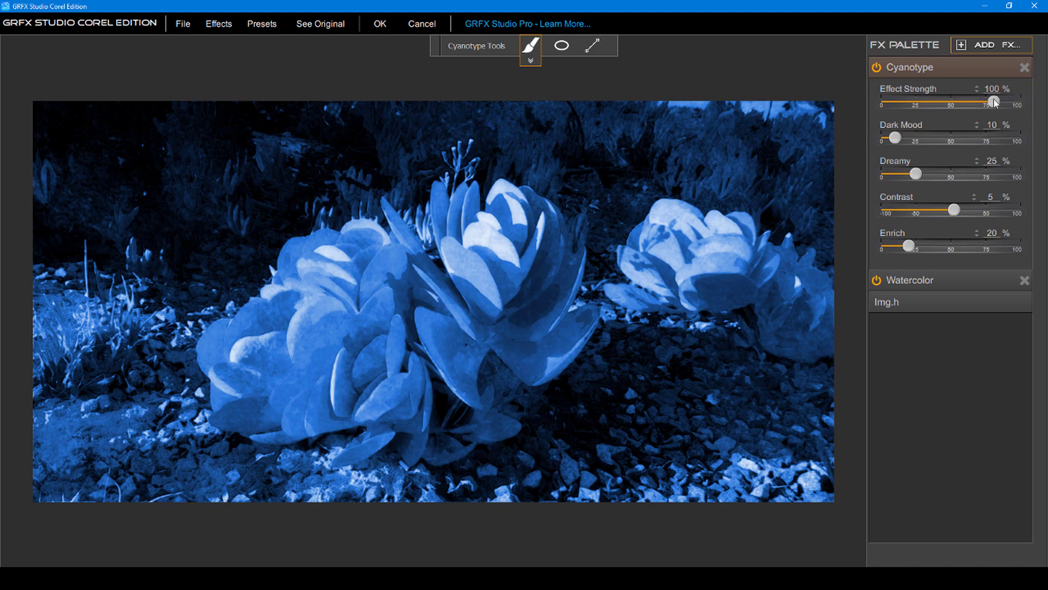
pyautogui.moveTo(1020, 102); pyautogui.dragTo(967, 102)
pyautogui.moveTo(895, 138); pyautogui.dragTo(947, 142)
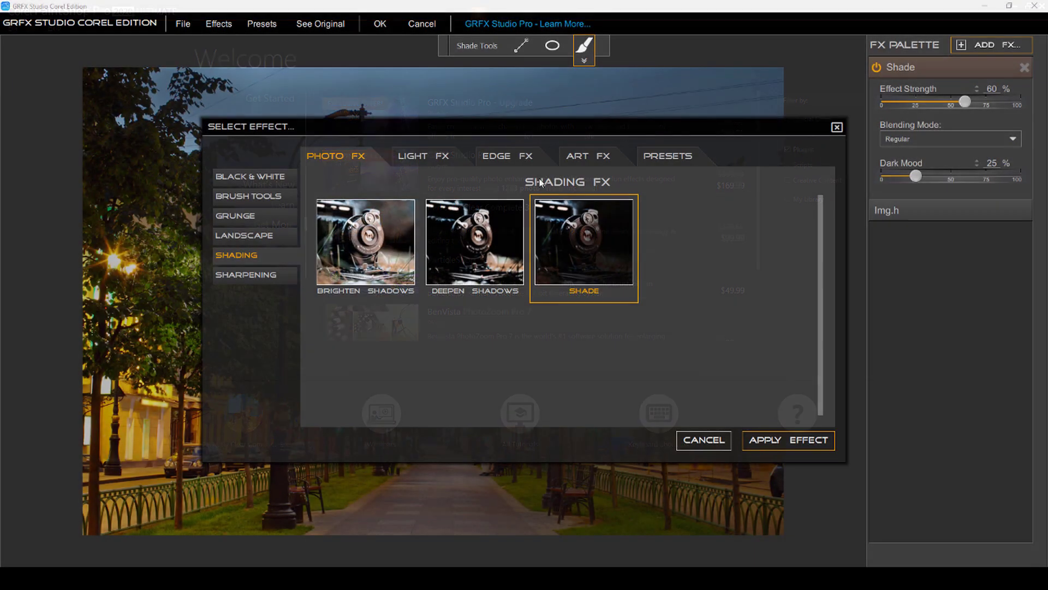
# - Apply the Beam 010 effect from Light FX Light Beams
pyautogui.click(413, 158)
pyautogui.click(272, 219)
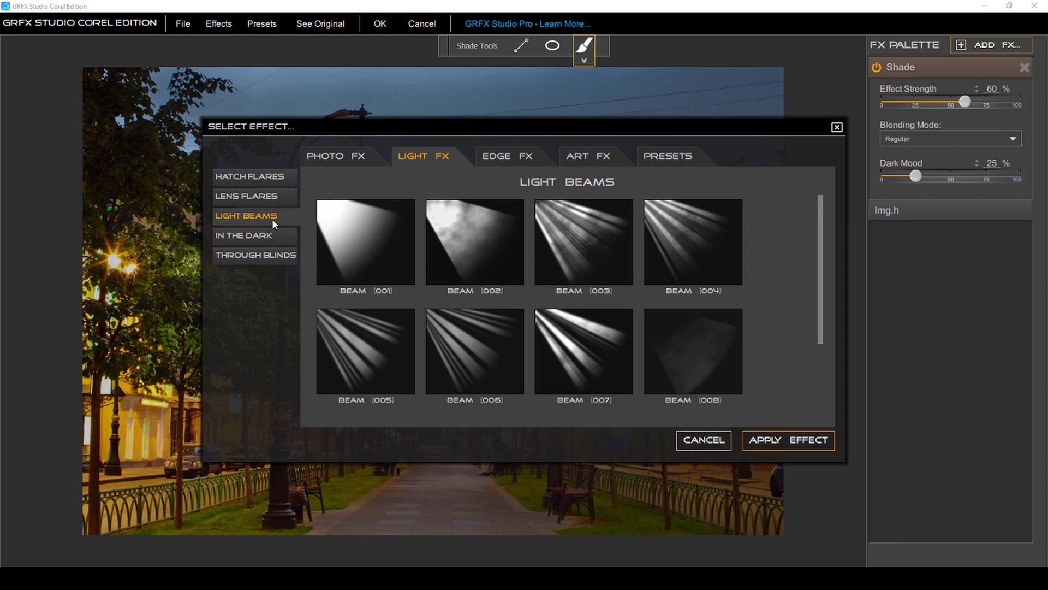
pyautogui.scroll(-3, 819, 305)
pyautogui.click(475, 355)
pyautogui.click(800, 442)
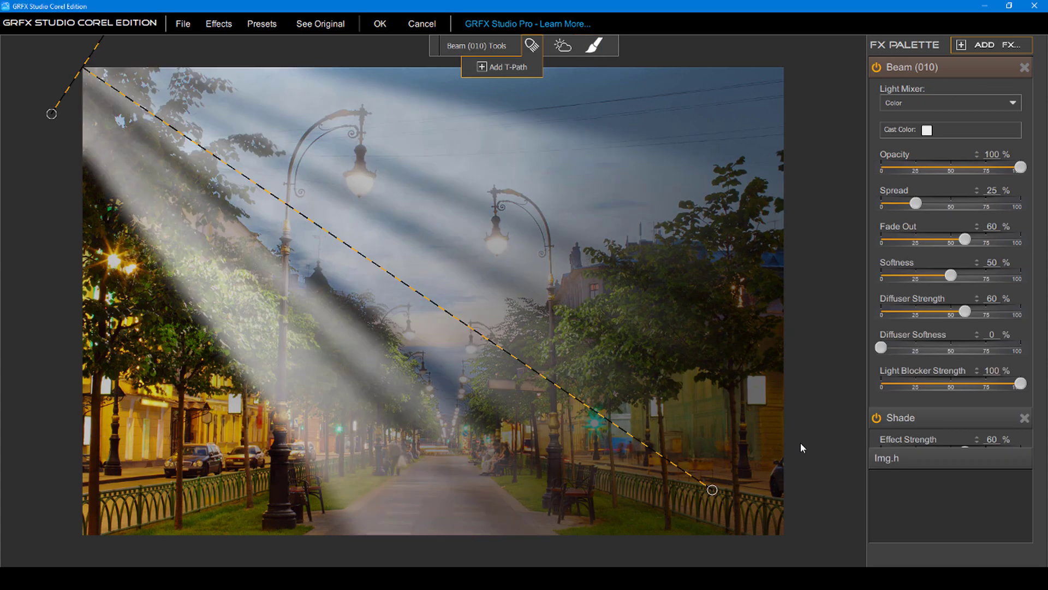
# - Aim the beam straight down under the left lamp, 63% opacity and 20% spread
pyautogui.moveTo(711, 490); pyautogui.dragTo(306, 545)
pyautogui.moveTo(51, 113)
pyautogui.mouseDown()
pyautogui.moveTo(305, 173)
pyautogui.moveTo(378, 175)
pyautogui.moveTo(361, 192)
pyautogui.mouseUp()
pyautogui.moveTo(363, 550); pyautogui.dragTo(359, 543)
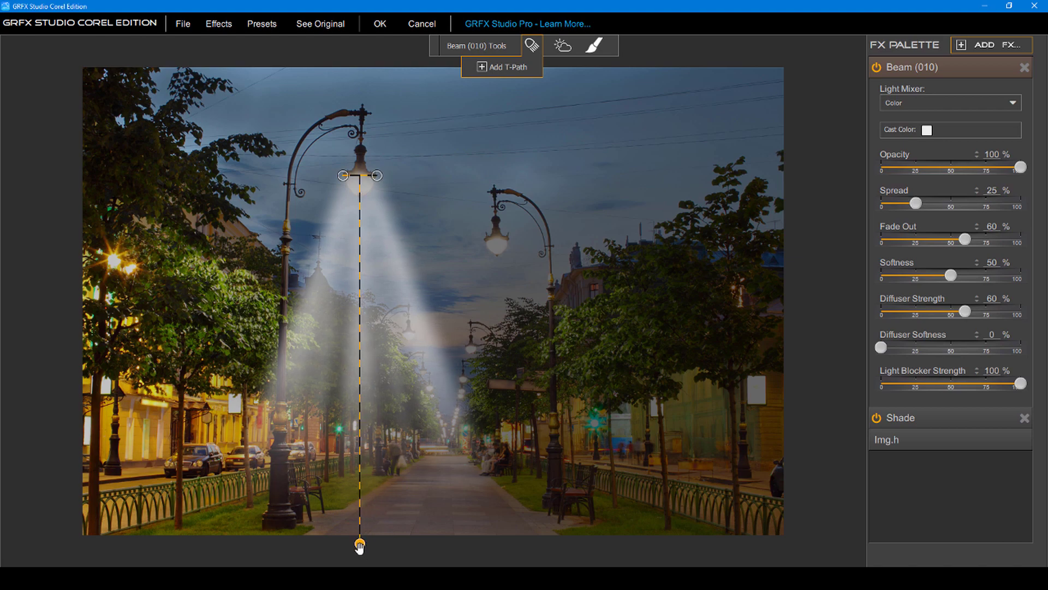
pyautogui.moveTo(1020, 167); pyautogui.dragTo(969, 167)
pyautogui.moveTo(921, 209); pyautogui.dragTo(915, 211)
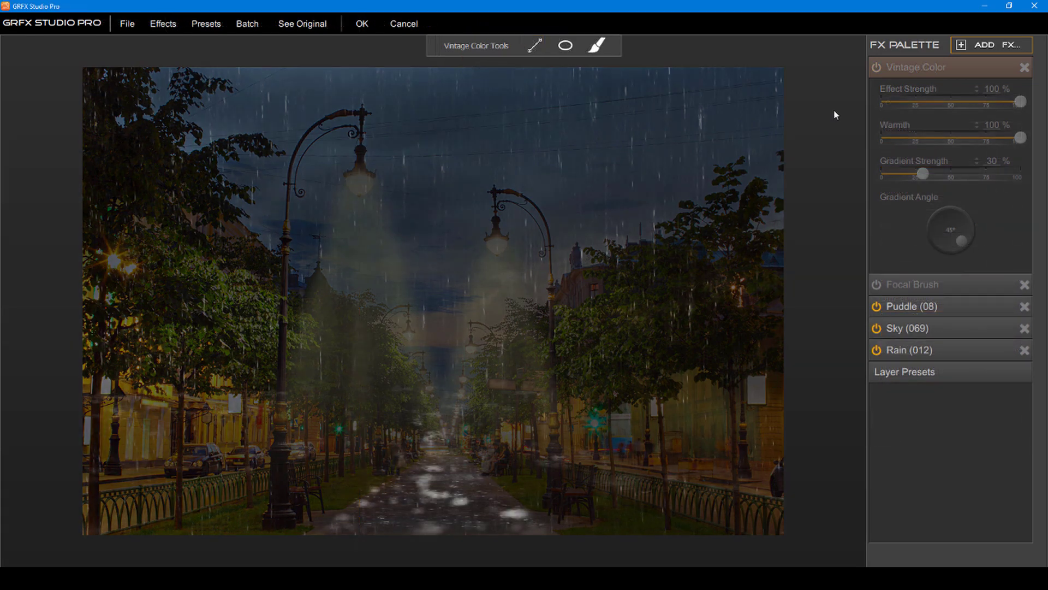
# - Apply the HDR Color Pop effect from Photo FX Color
pyautogui.click(986, 45)
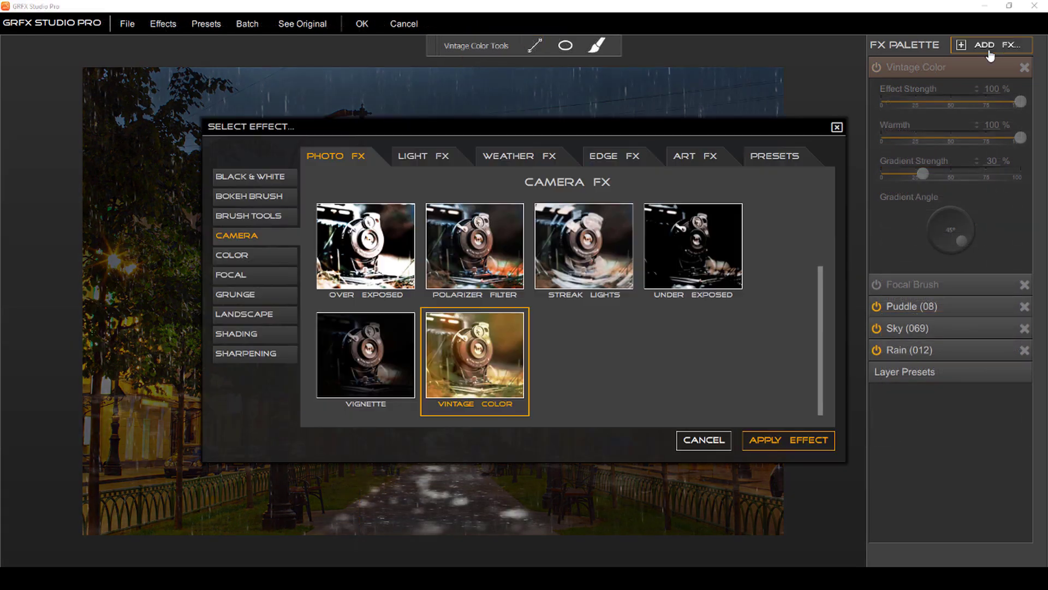
pyautogui.click(232, 255)
pyautogui.click(584, 354)
pyautogui.click(788, 440)
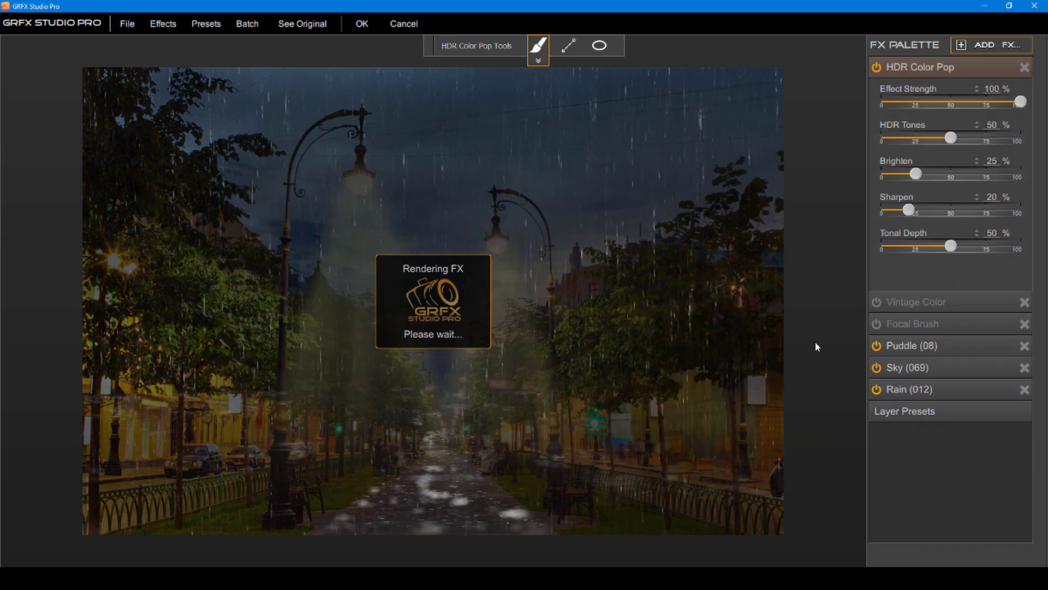
# - Set Strength 63, HDR Tones 38, Brighten 74, Sharpen 32 and Tonal Depth 42
pyautogui.moveTo(1020, 101)
pyautogui.mouseDown()
pyautogui.moveTo(956, 103)
pyautogui.moveTo(969, 102)
pyautogui.mouseUp()
pyautogui.moveTo(951, 138); pyautogui.dragTo(935, 138)
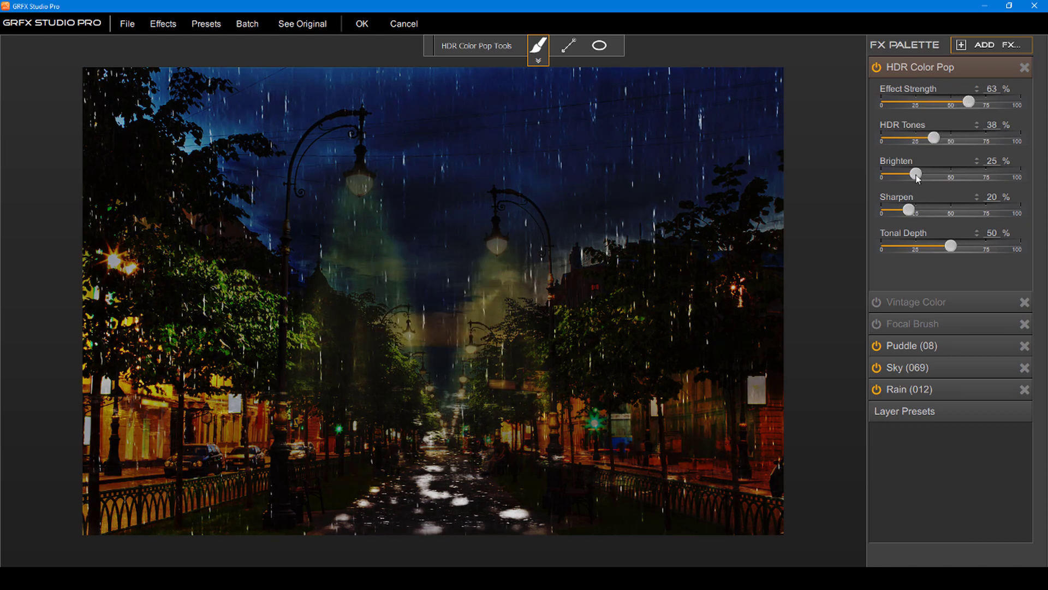
pyautogui.moveTo(916, 173); pyautogui.dragTo(984, 174)
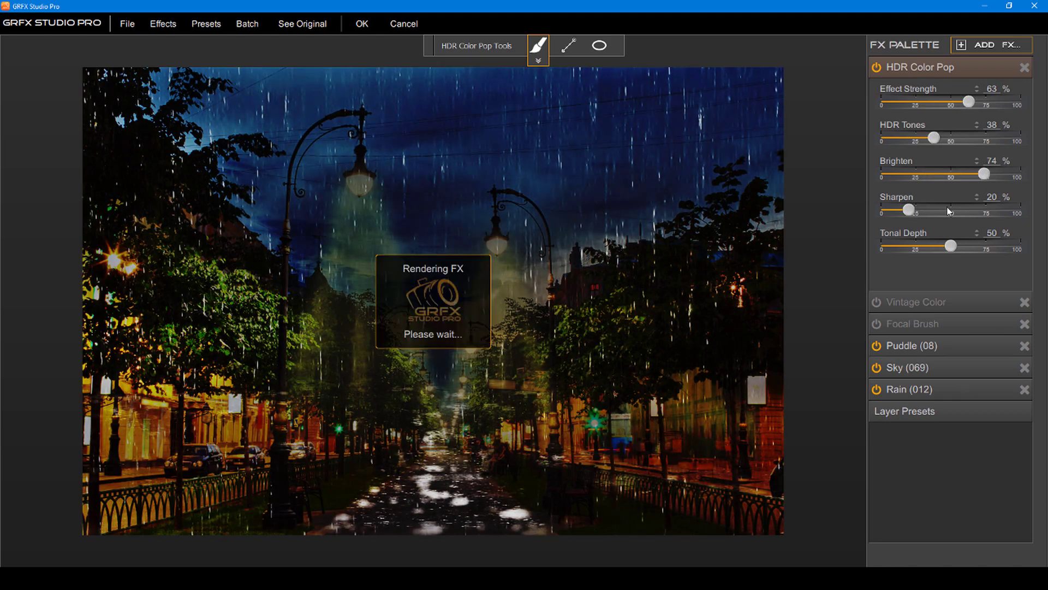
pyautogui.moveTo(909, 210); pyautogui.dragTo(926, 210)
pyautogui.moveTo(951, 246); pyautogui.dragTo(940, 246)
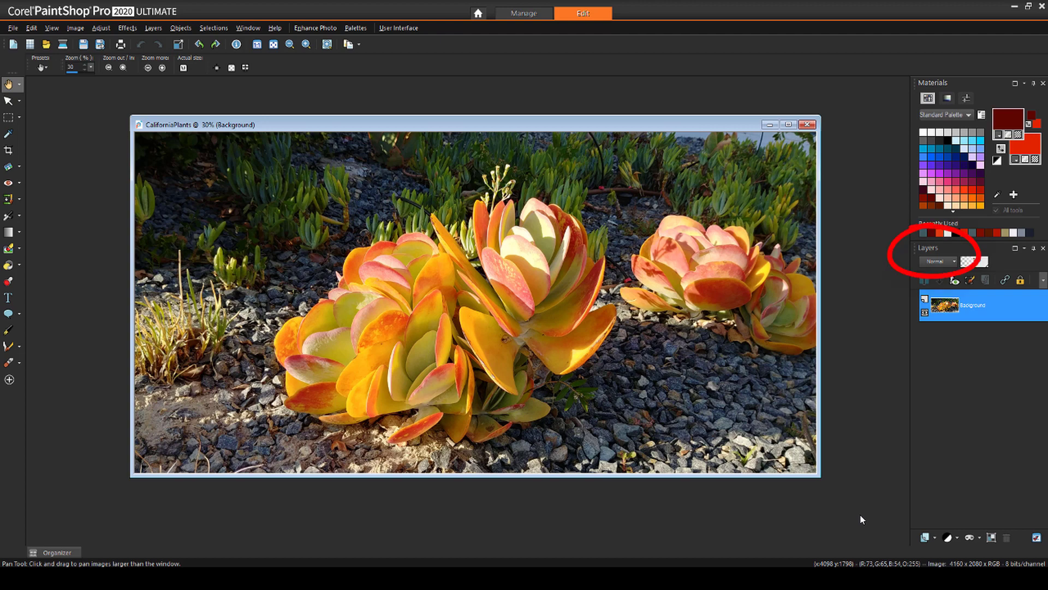
# - Duplicate the Background layer and rename the copy 'GRFX'
pyautogui.rightClick(966, 306)
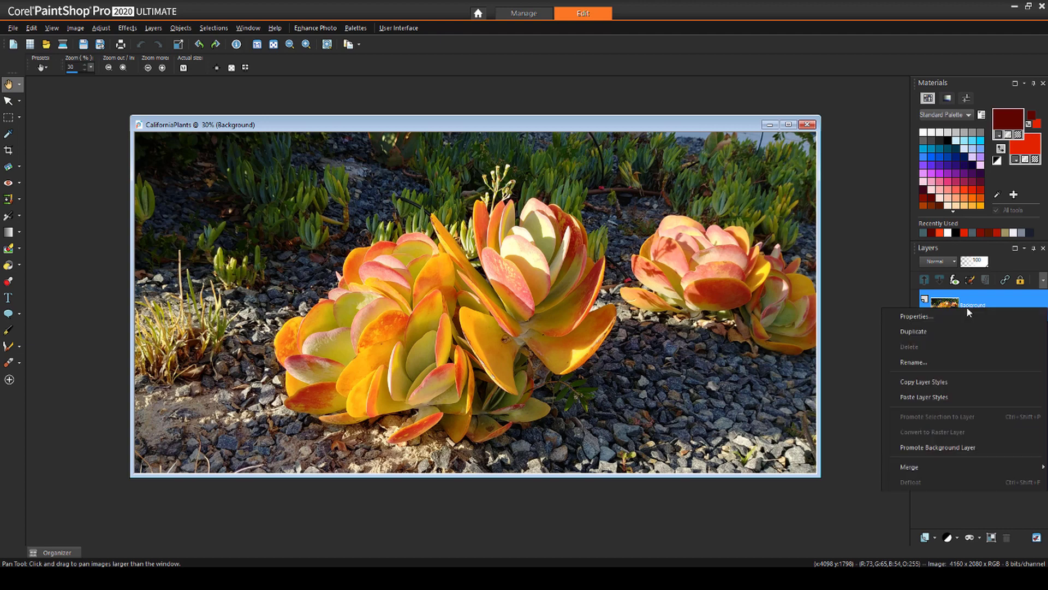
pyautogui.click(961, 331)
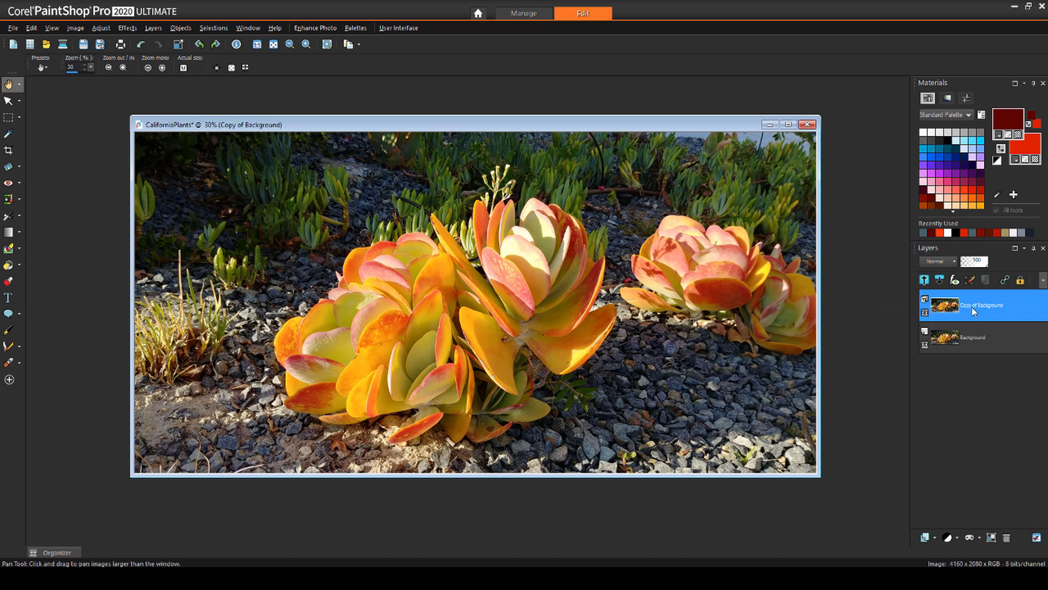
pyautogui.click(975, 310)
pyautogui.write('GRFX')
pyautogui.press('Return')
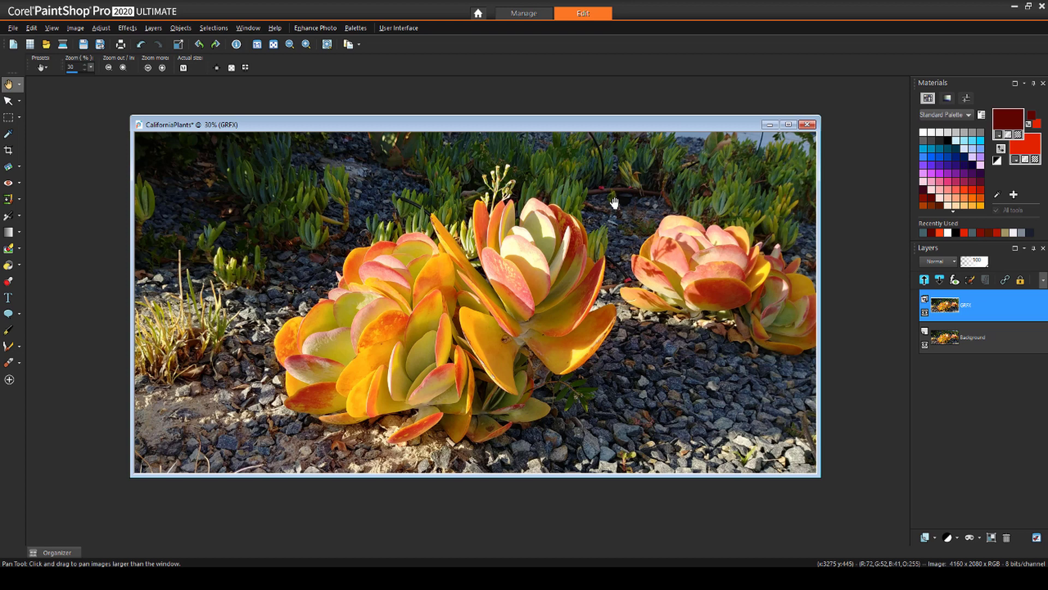
pyautogui.click(127, 28)
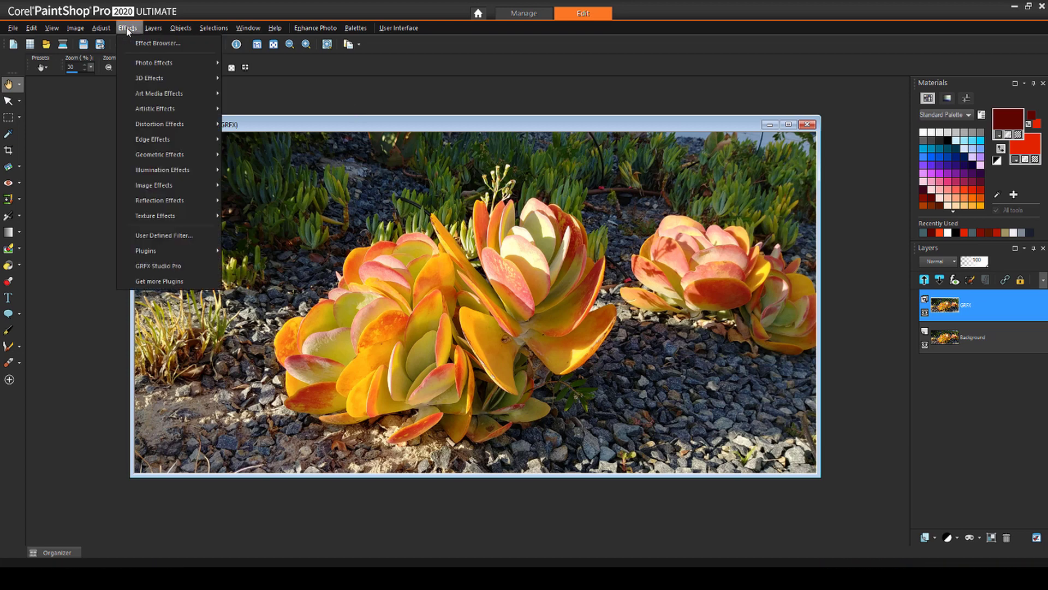
pyautogui.moveTo(265, 250)
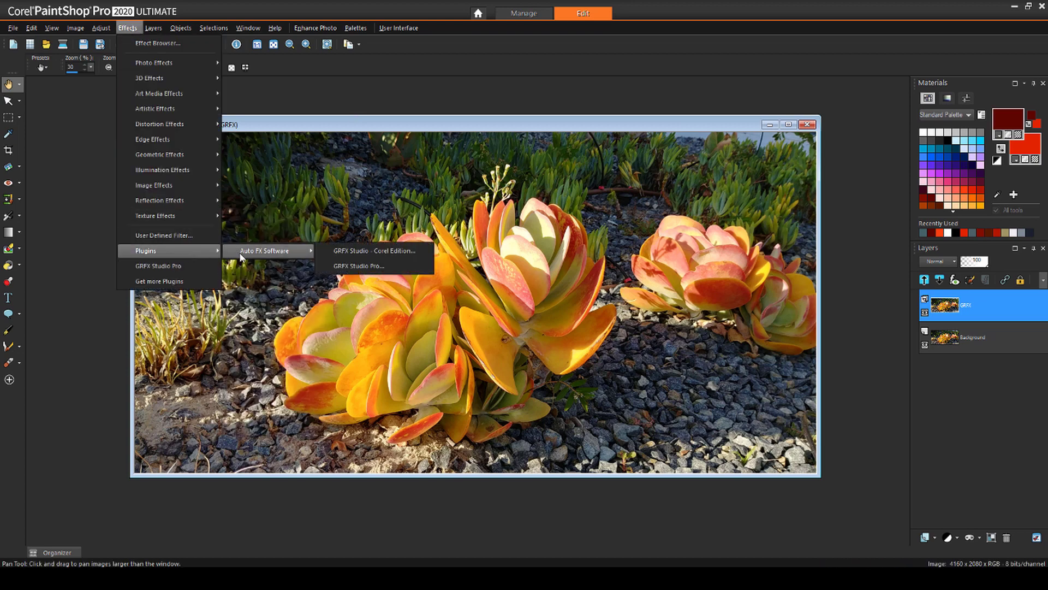
# - Launch GRFX Studio and pick Watercolor from the Art FX category
pyautogui.click(405, 253)
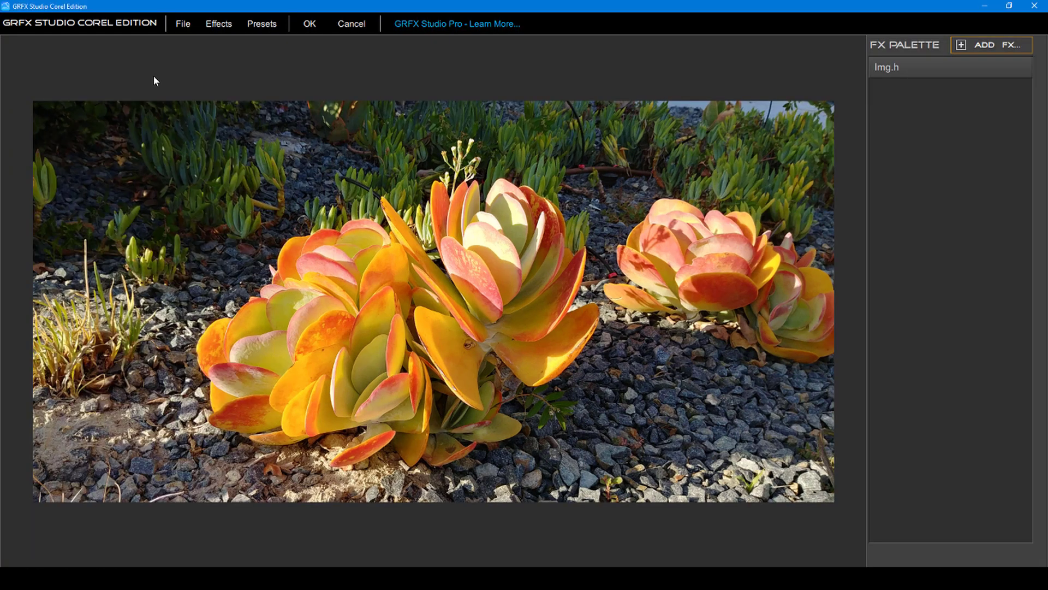
pyautogui.click(216, 25)
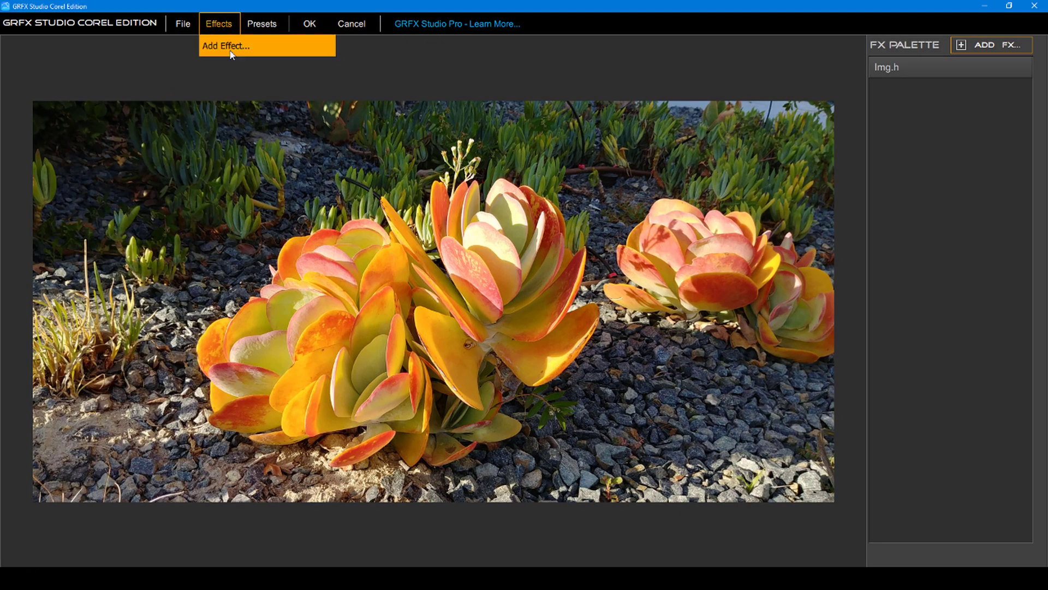
pyautogui.click(232, 53)
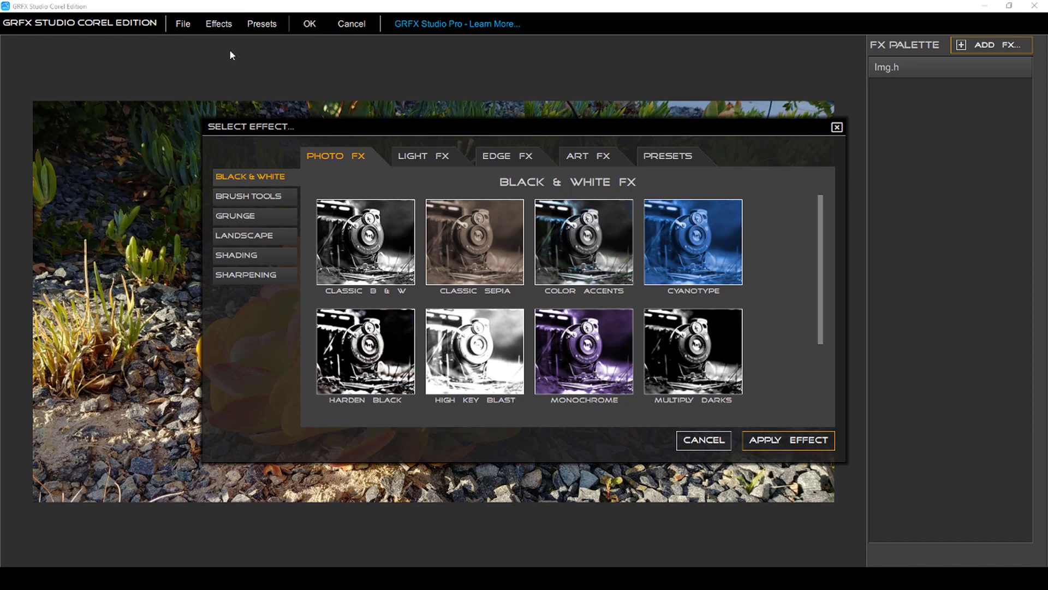
pyautogui.click(405, 157)
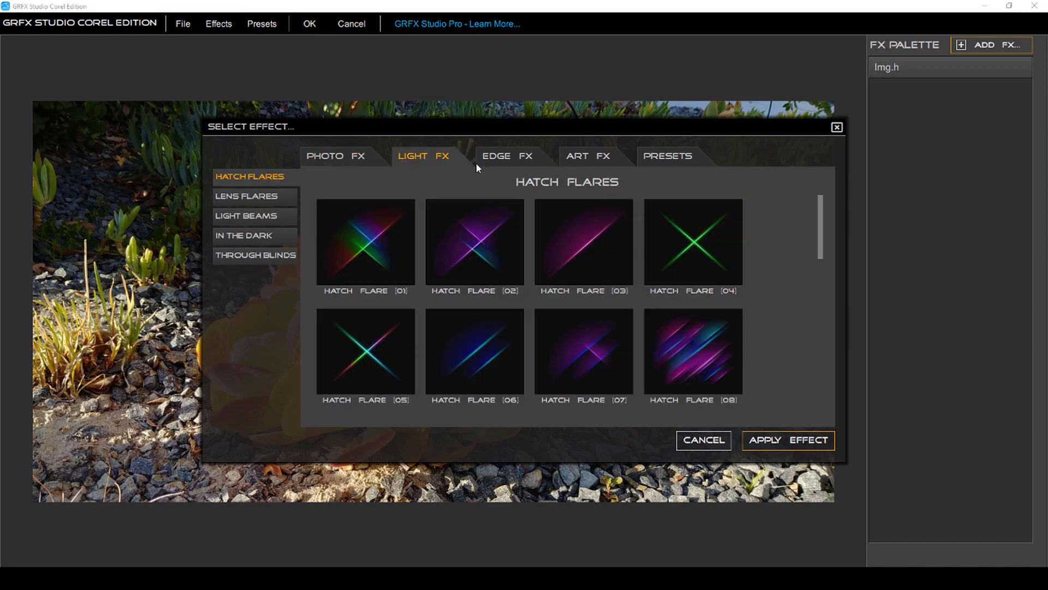
pyautogui.click(493, 157)
pyautogui.click(586, 160)
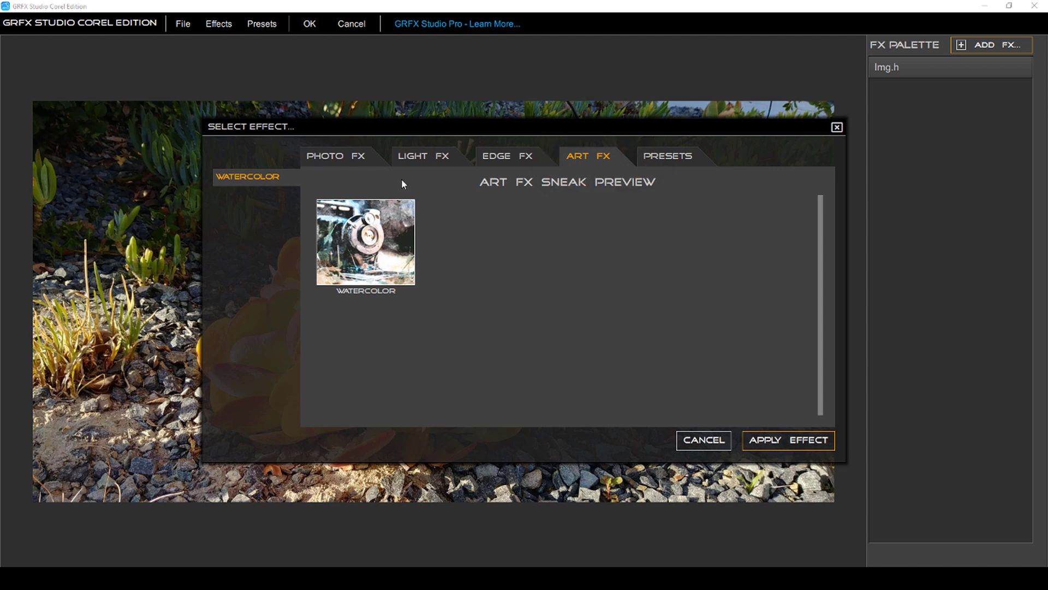
pyautogui.click(388, 252)
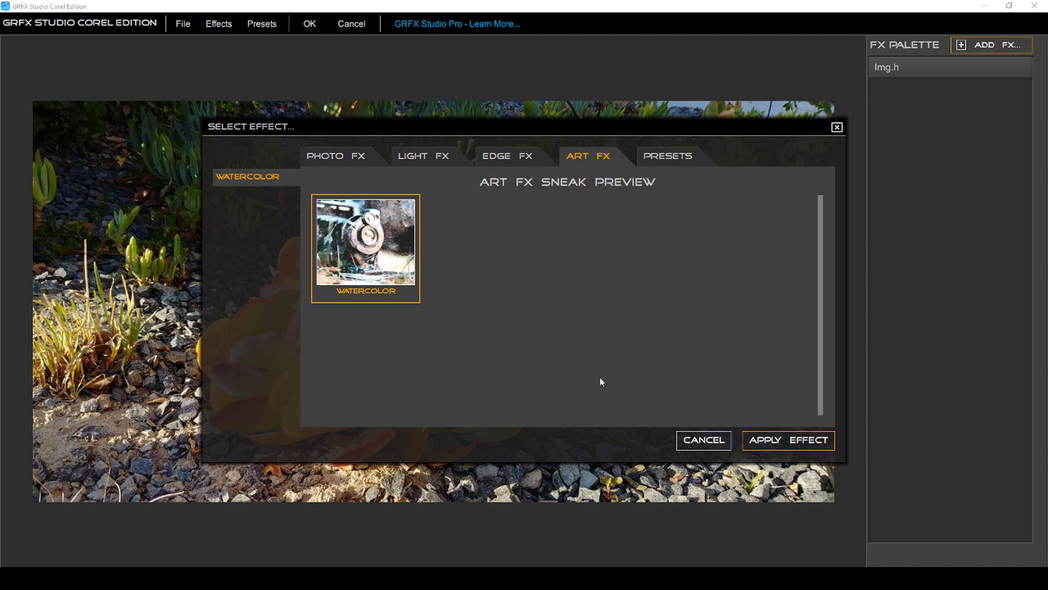
# - Apply Watercolor with strength 60, Darken/Lighten -5, stroke 42 and colour intensity 48
pyautogui.click(793, 452)
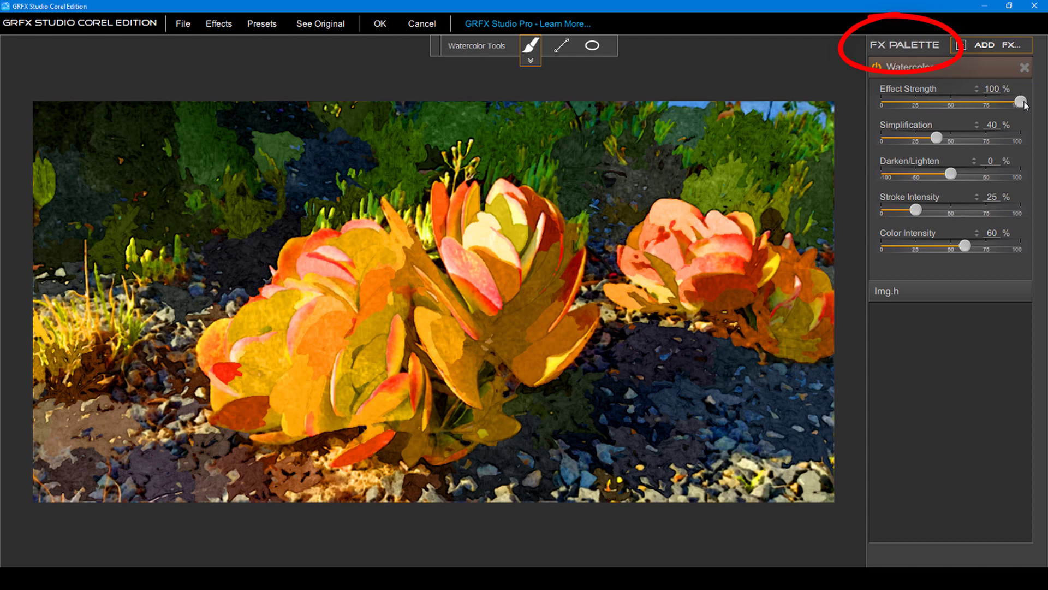
pyautogui.moveTo(1020, 101); pyautogui.dragTo(965, 102)
pyautogui.moveTo(951, 174)
pyautogui.mouseDown()
pyautogui.moveTo(924, 174)
pyautogui.moveTo(947, 174)
pyautogui.mouseUp()
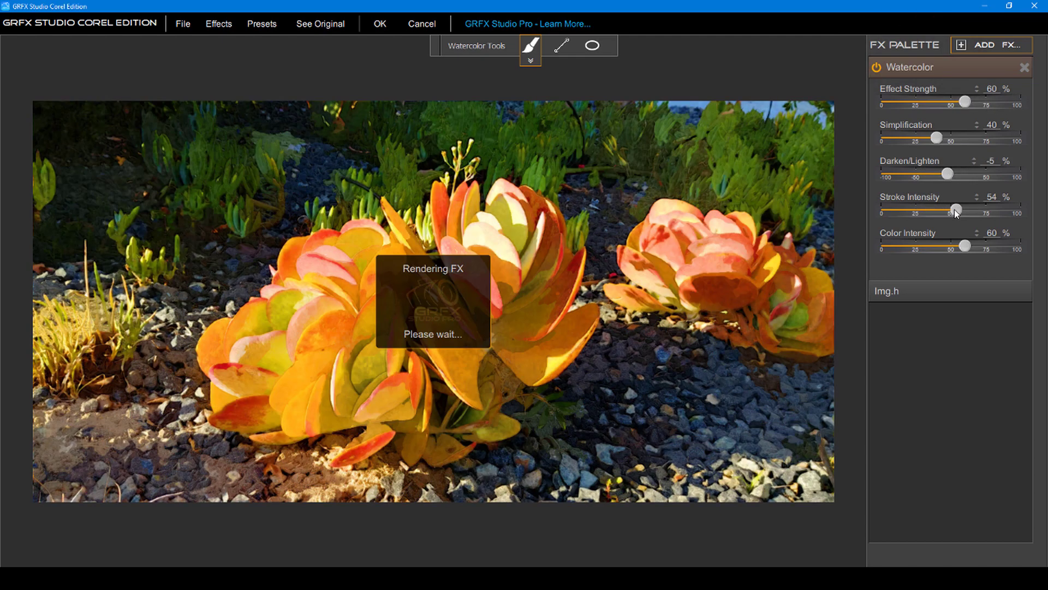
pyautogui.moveTo(919, 210); pyautogui.dragTo(939, 210)
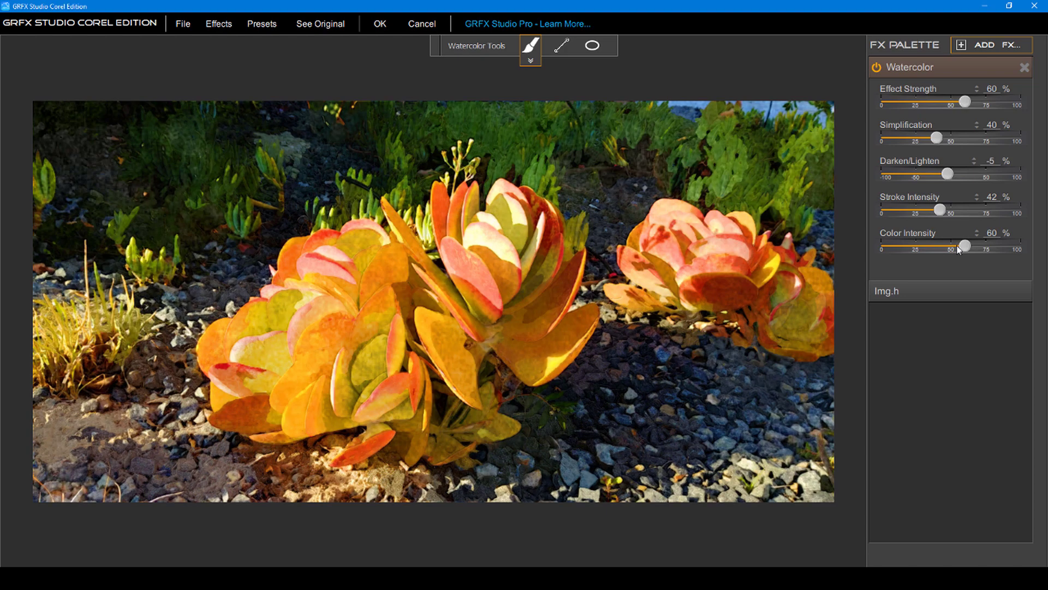
pyautogui.moveTo(964, 246); pyautogui.dragTo(949, 246)
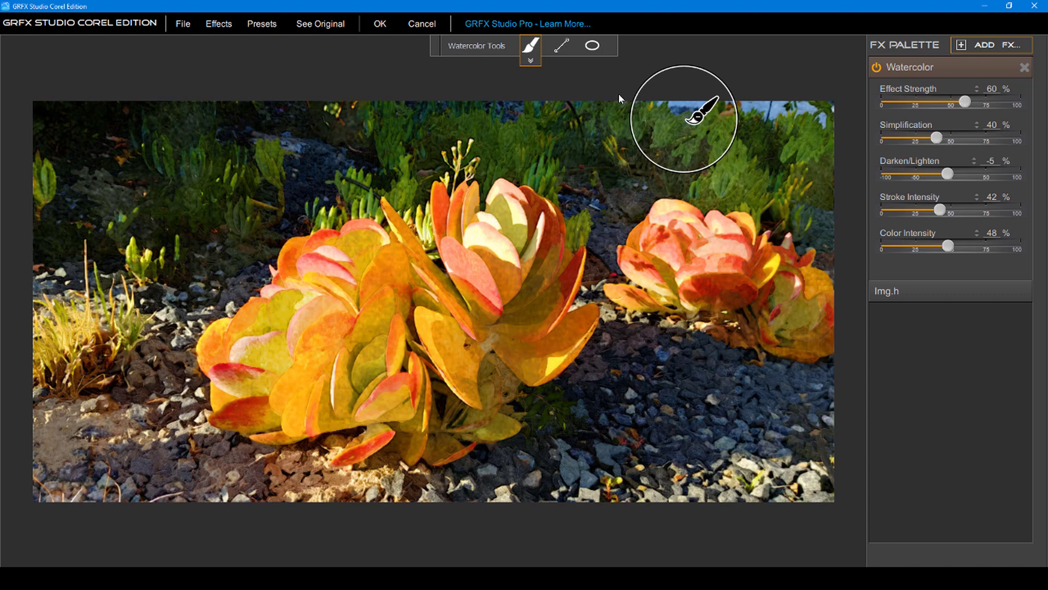
# - Brush two mask strokes over the right flower, then clear the strokes
pyautogui.click(530, 60)
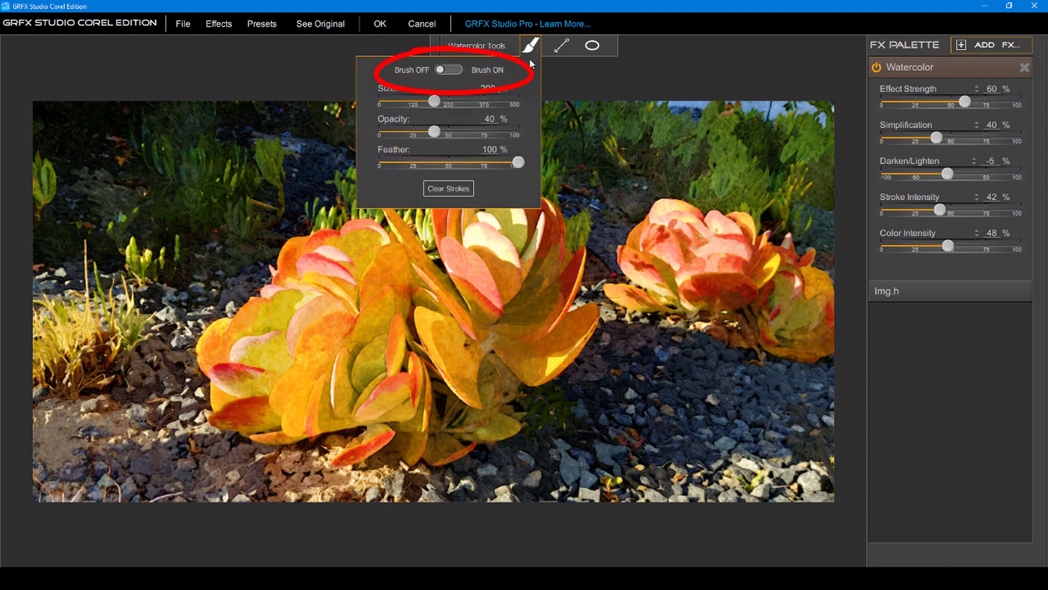
pyautogui.moveTo(702, 234)
pyautogui.mouseDown()
pyautogui.moveTo(679, 316)
pyautogui.moveTo(762, 232)
pyautogui.moveTo(735, 273)
pyautogui.mouseUp()
pyautogui.moveTo(730, 328)
pyautogui.mouseDown()
pyautogui.moveTo(749, 249)
pyautogui.moveTo(648, 258)
pyautogui.moveTo(739, 311)
pyautogui.mouseUp()
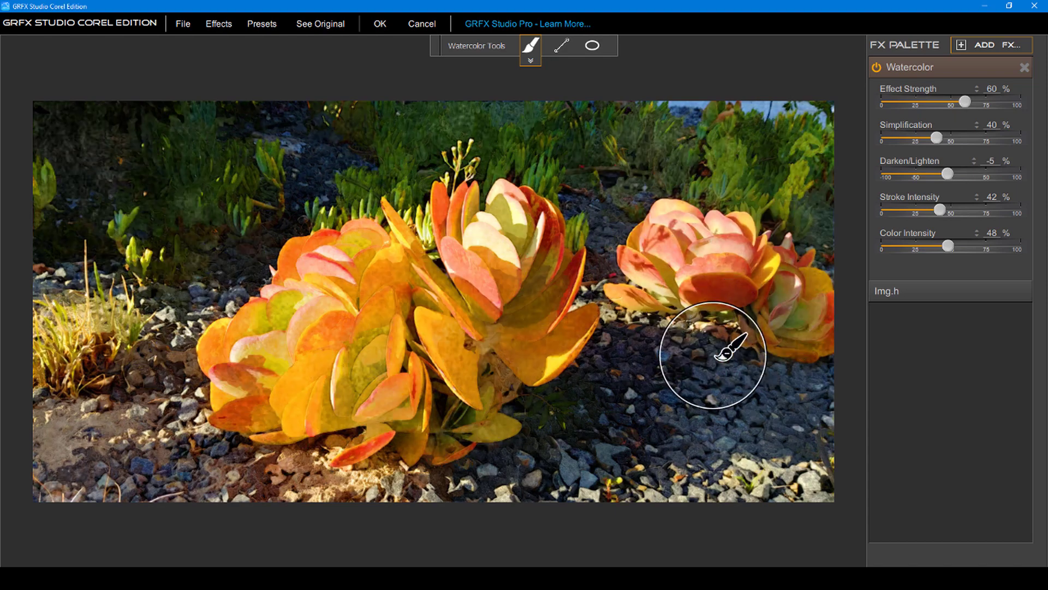
pyautogui.click(530, 60)
pyautogui.click(448, 189)
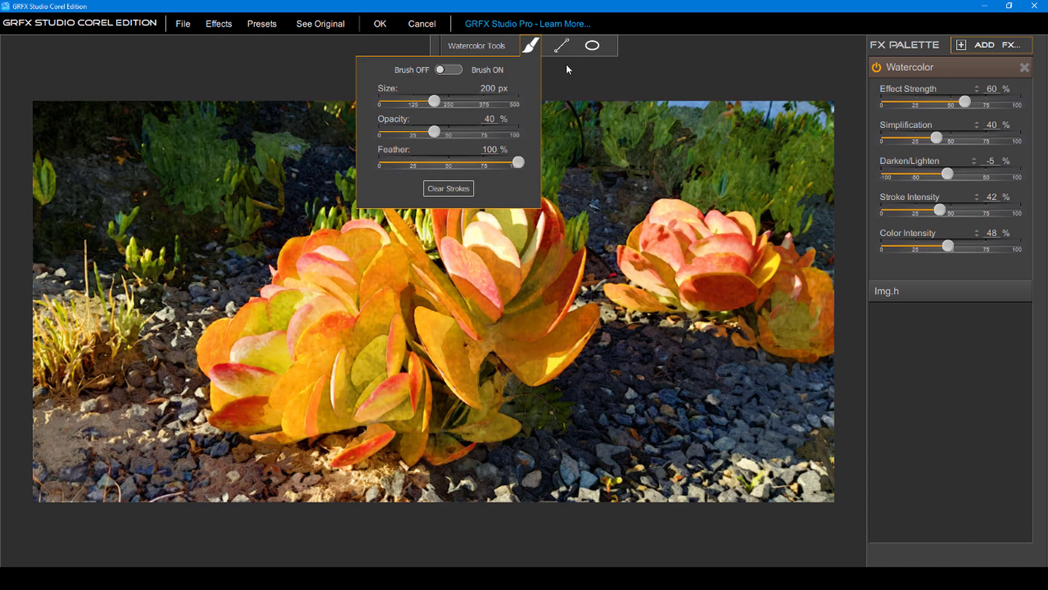
pyautogui.click(561, 46)
# - Add a fade line, stretch it horizontally across the photo, then delete it
pyautogui.click(562, 71)
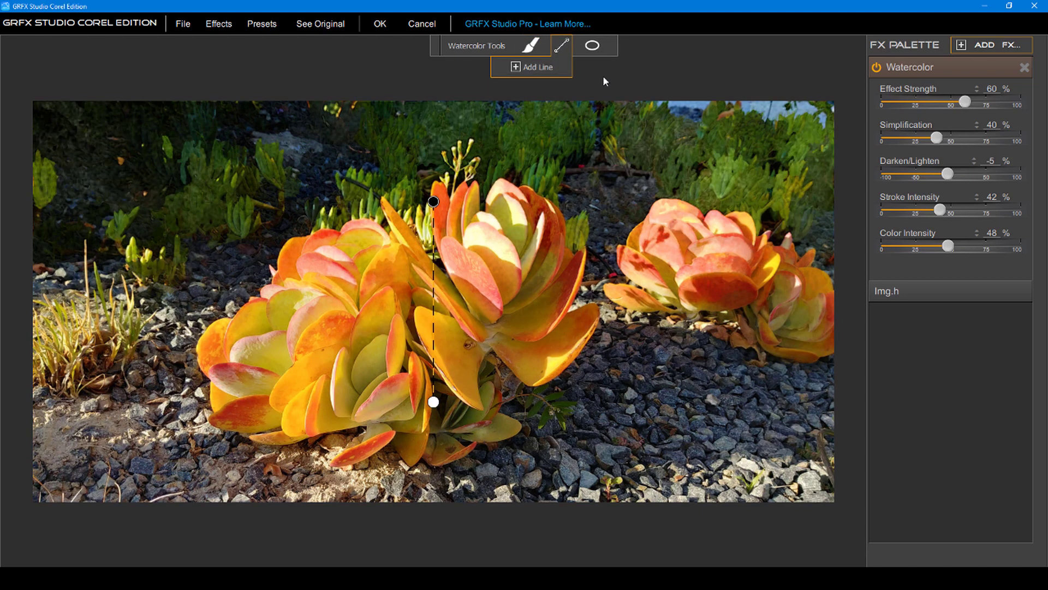
pyautogui.moveTo(433, 201); pyautogui.dragTo(836, 294)
pyautogui.moveTo(422, 402); pyautogui.dragTo(33, 288)
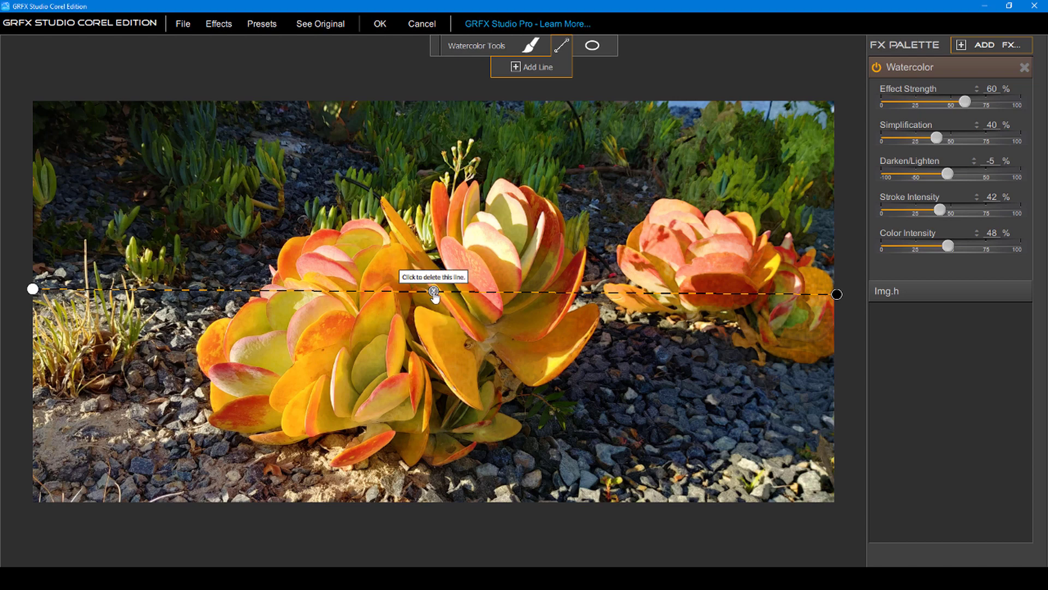
pyautogui.click(434, 291)
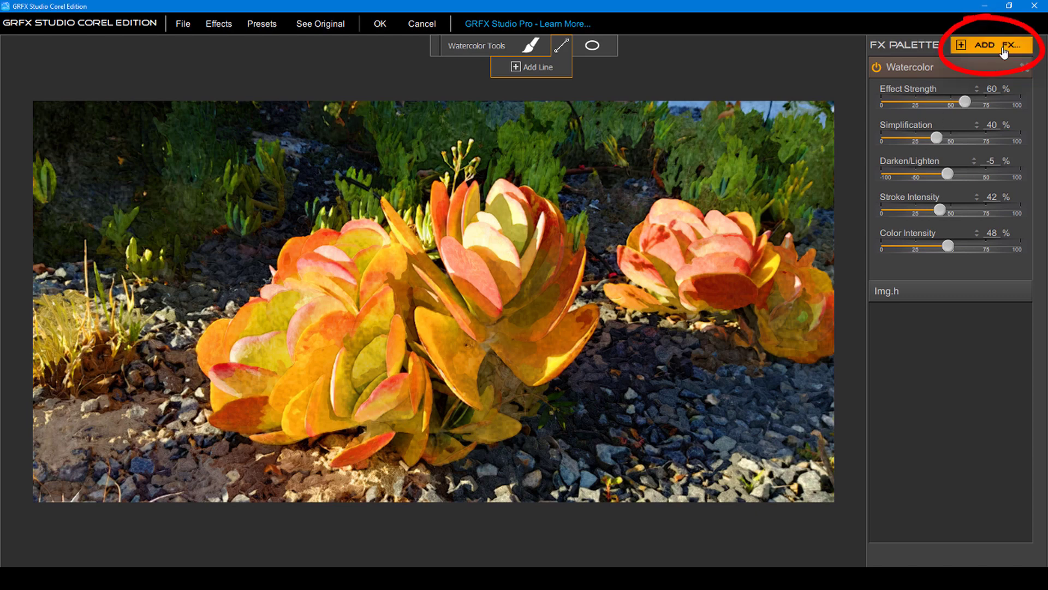
# - Apply the Photo FX Cyanotype effect on top of the watercolor
pyautogui.click(1003, 49)
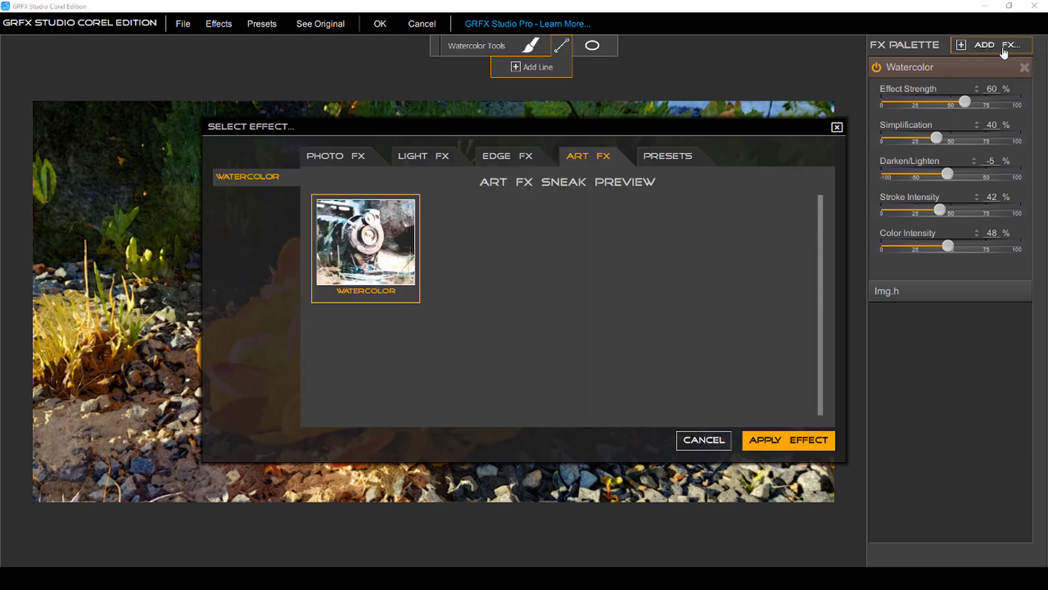
pyautogui.click(358, 159)
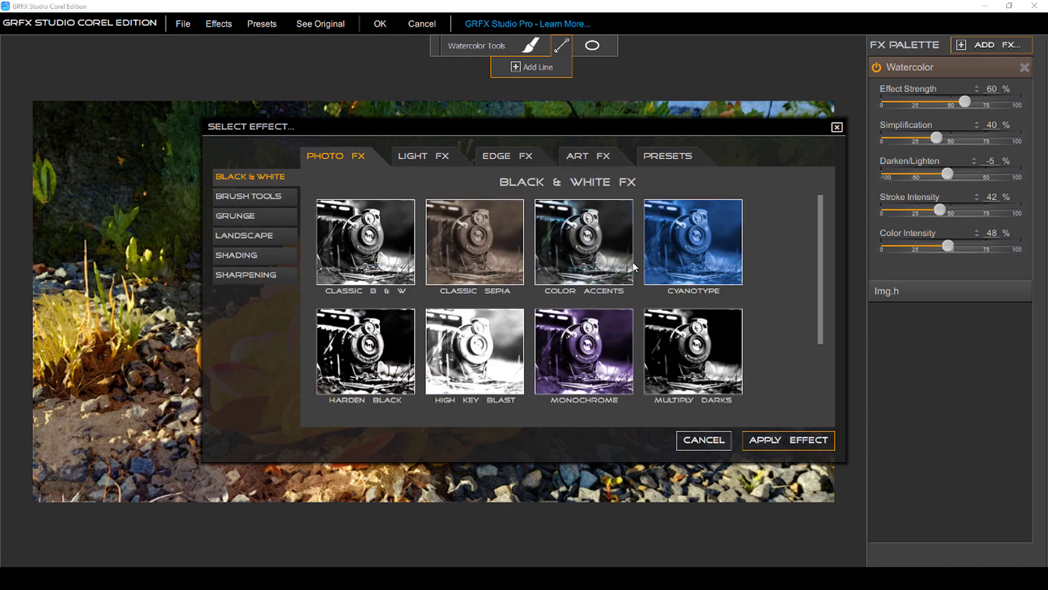
pyautogui.click(673, 254)
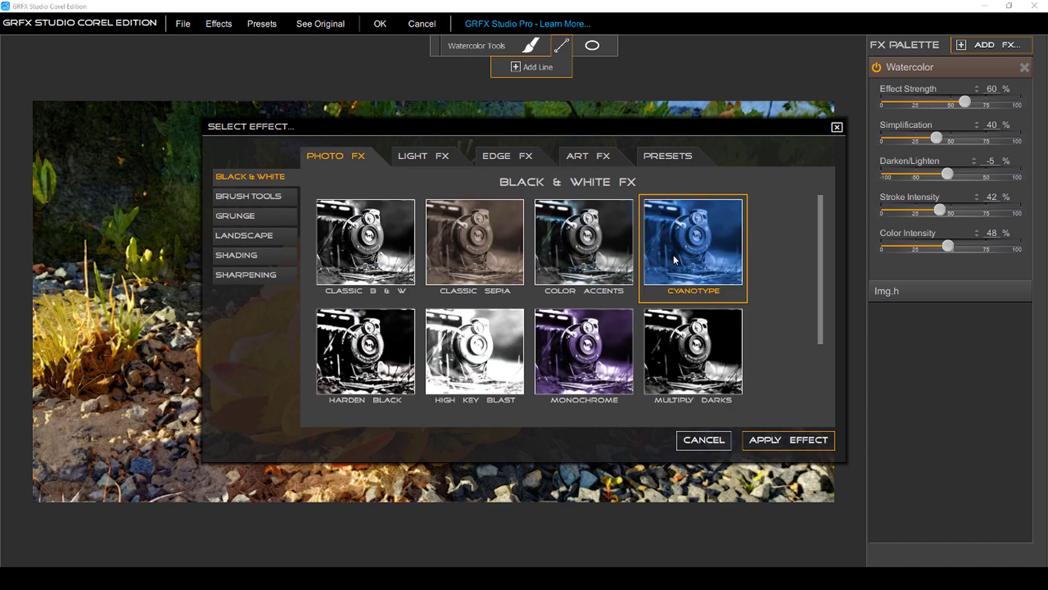
pyautogui.click(788, 445)
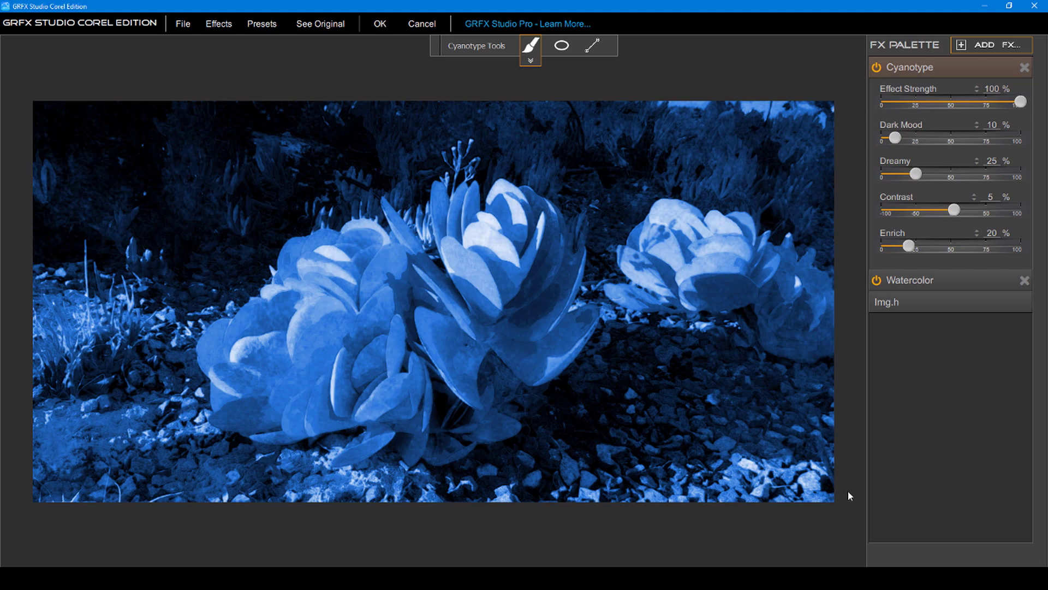
# - Set Cyanotype strength 61, Dark Mood 43 and Dreamy 49, toggling it to compare
pyautogui.moveTo(1021, 101); pyautogui.dragTo(967, 101)
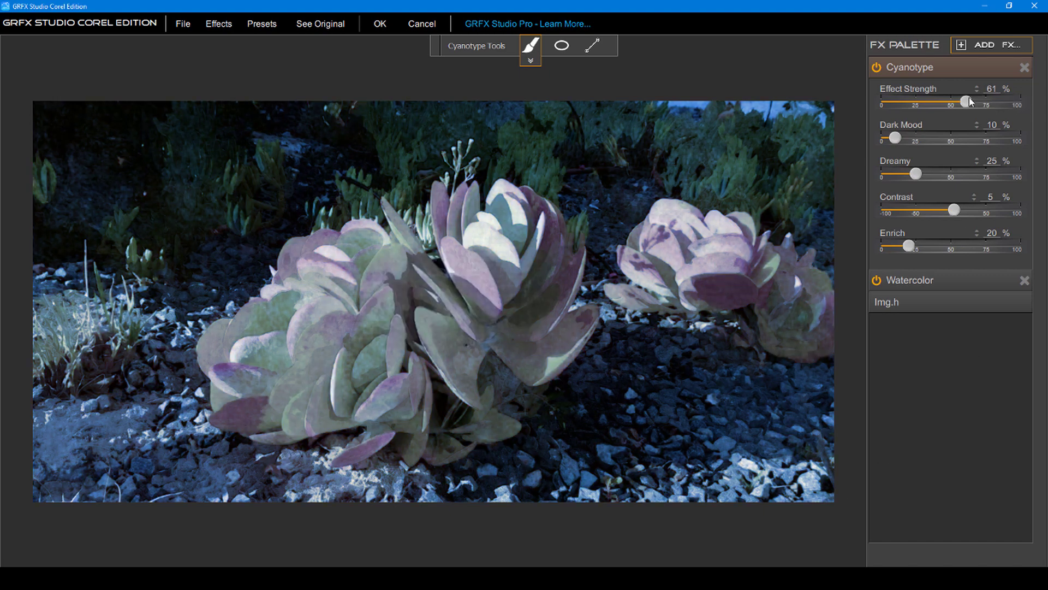
pyautogui.moveTo(895, 138); pyautogui.dragTo(940, 138)
pyautogui.moveTo(915, 174); pyautogui.dragTo(950, 174)
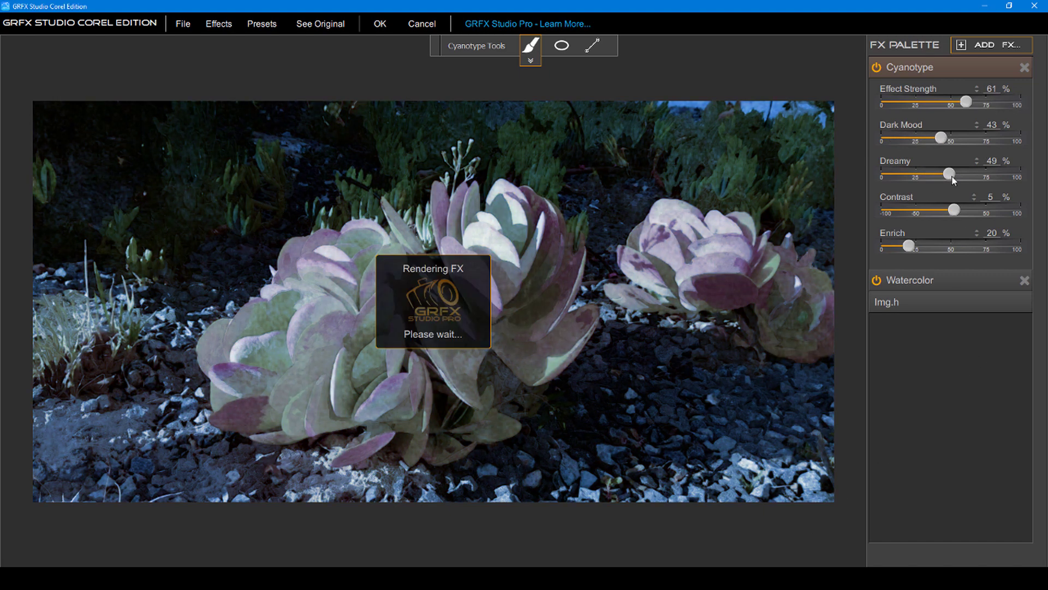
pyautogui.click(876, 67)
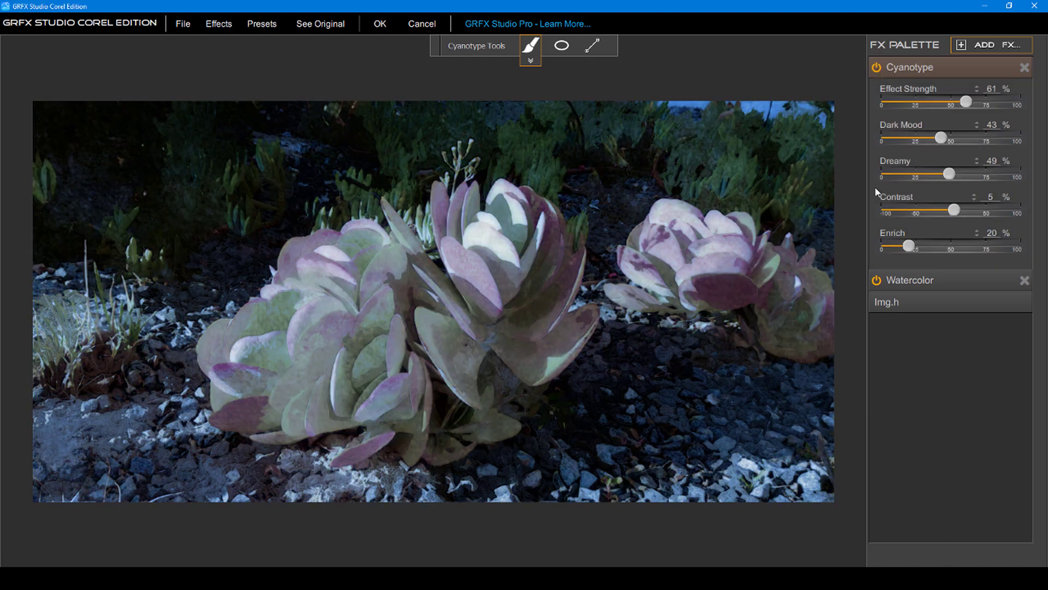
# - Toggle the Watercolor effect off and on, then flip to the original photo and back
pyautogui.click(877, 280)
pyautogui.click(876, 280)
pyautogui.click(316, 24)
pyautogui.click(315, 24)
# - Save the current Watercolor and Cyanotype effects as the preset 'Night Watercolor'
pyautogui.click(272, 24)
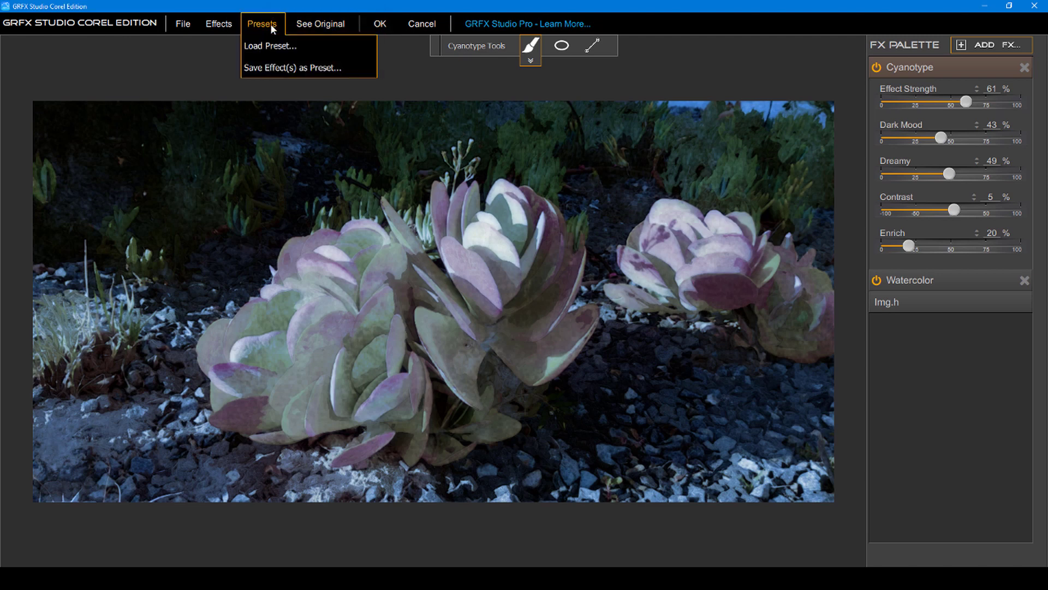
pyautogui.click(350, 72)
pyautogui.write('Night')
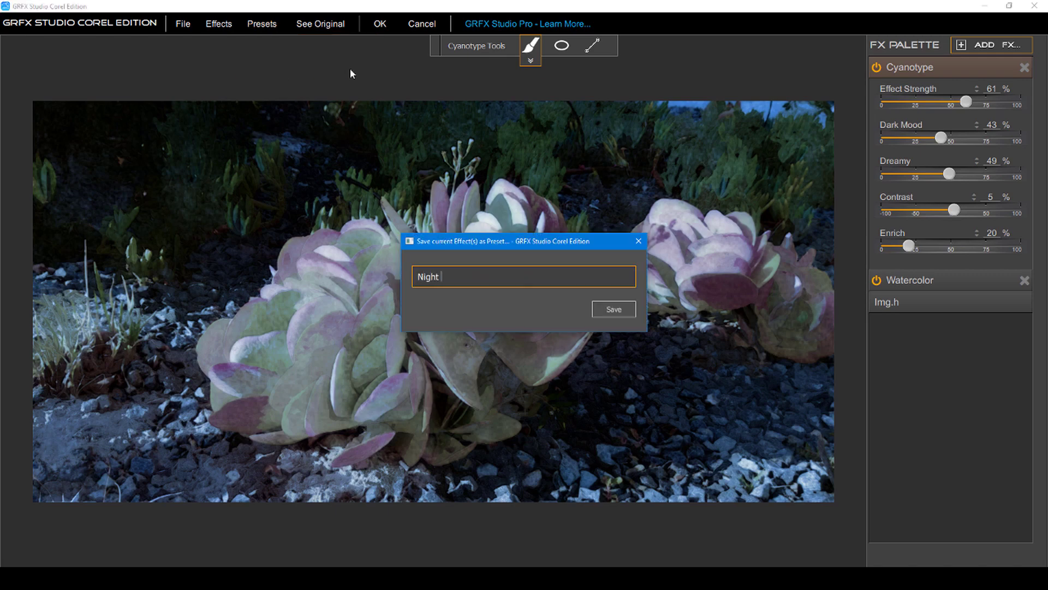
pyautogui.write(' Watercolor')
pyautogui.click(610, 306)
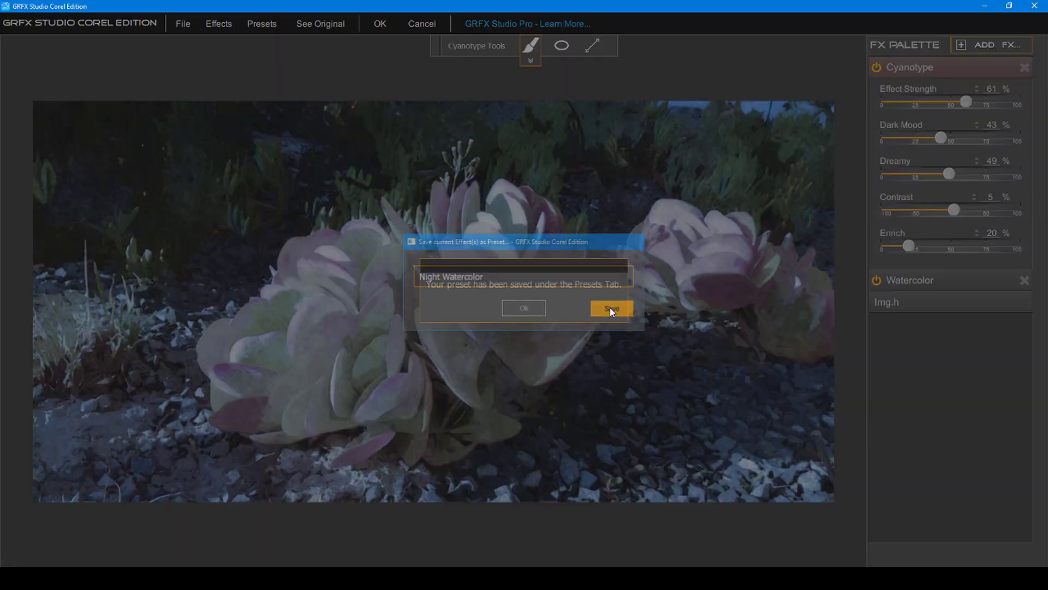
pyautogui.click(526, 307)
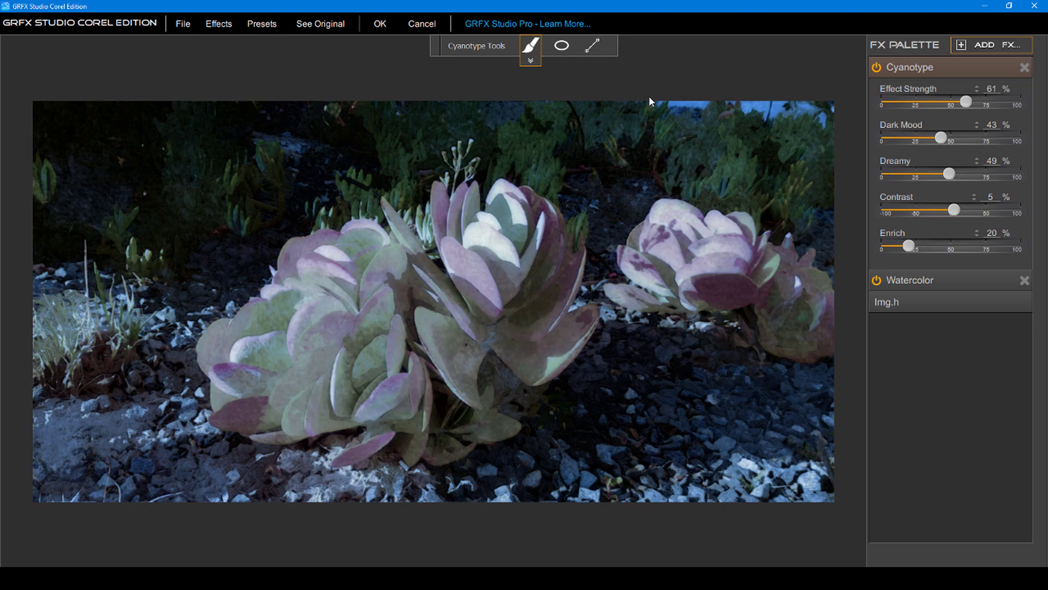
# - Check that 'Night Watercolor' appears in the Add FX presets list, then close it
pyautogui.click(224, 24)
pyautogui.click(229, 46)
pyautogui.click(668, 155)
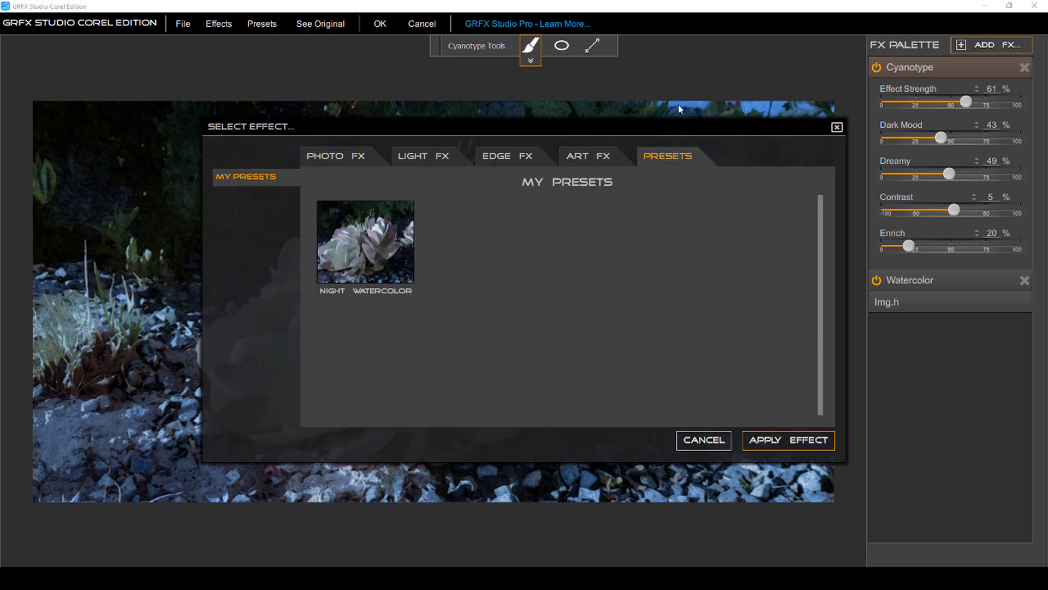
pyautogui.click(835, 127)
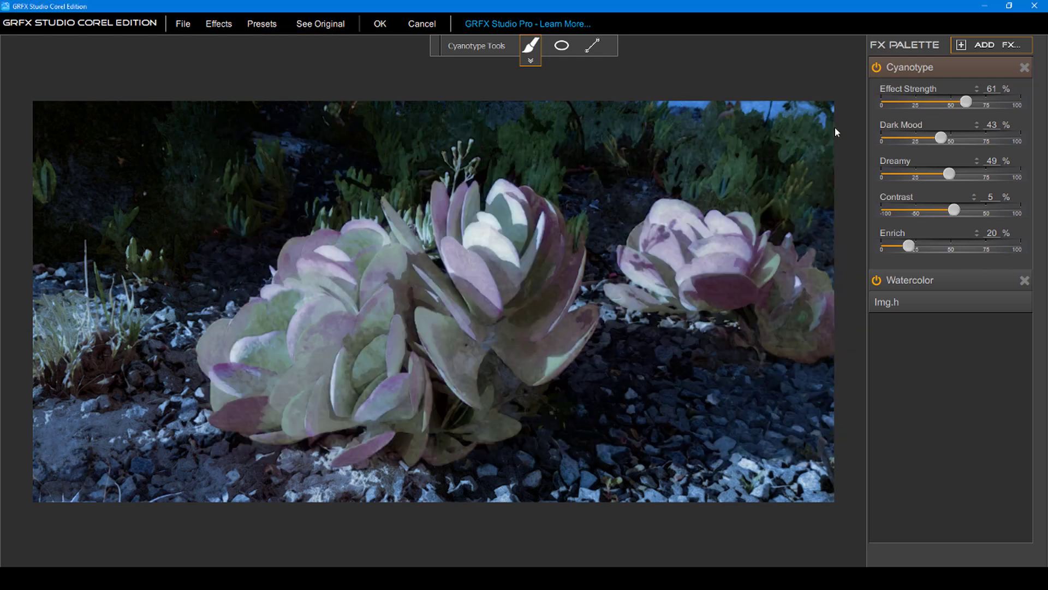
# - Send the effects back to PaintShop Pro and toggle the GRFX layer's visibility to compare
pyautogui.click(380, 24)
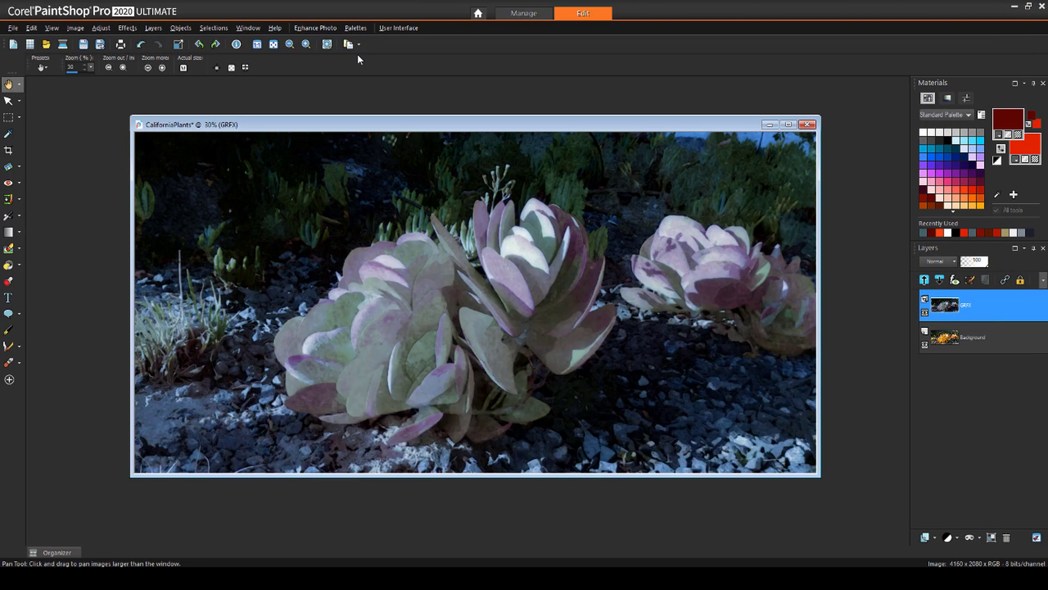
pyautogui.click(925, 312)
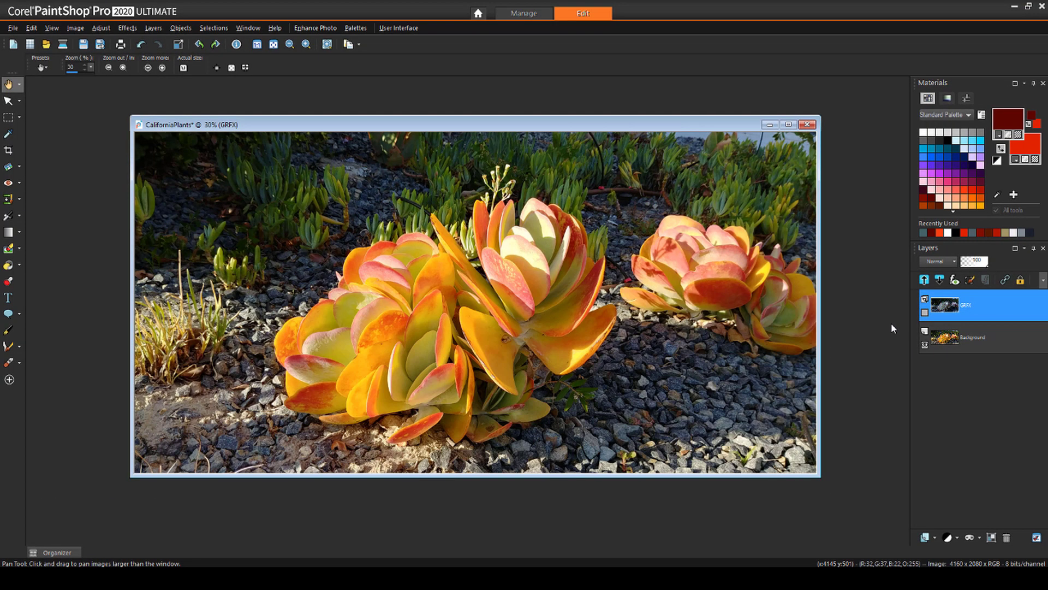
pyautogui.click(925, 314)
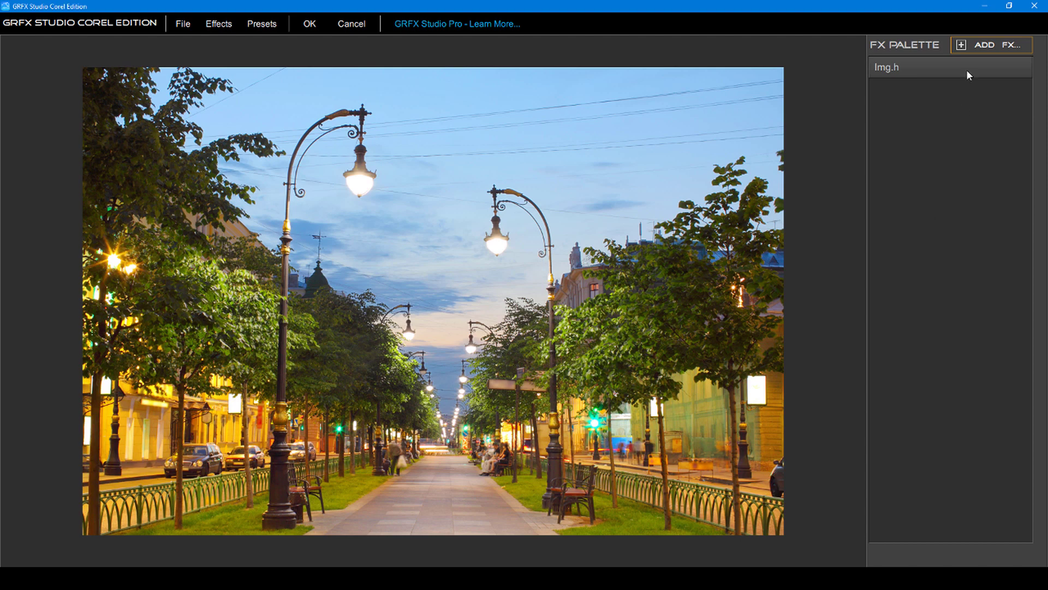
# - Choose the Shade effect from Photo FX > Shading for the street photo
pyautogui.click(982, 45)
pyautogui.click(267, 260)
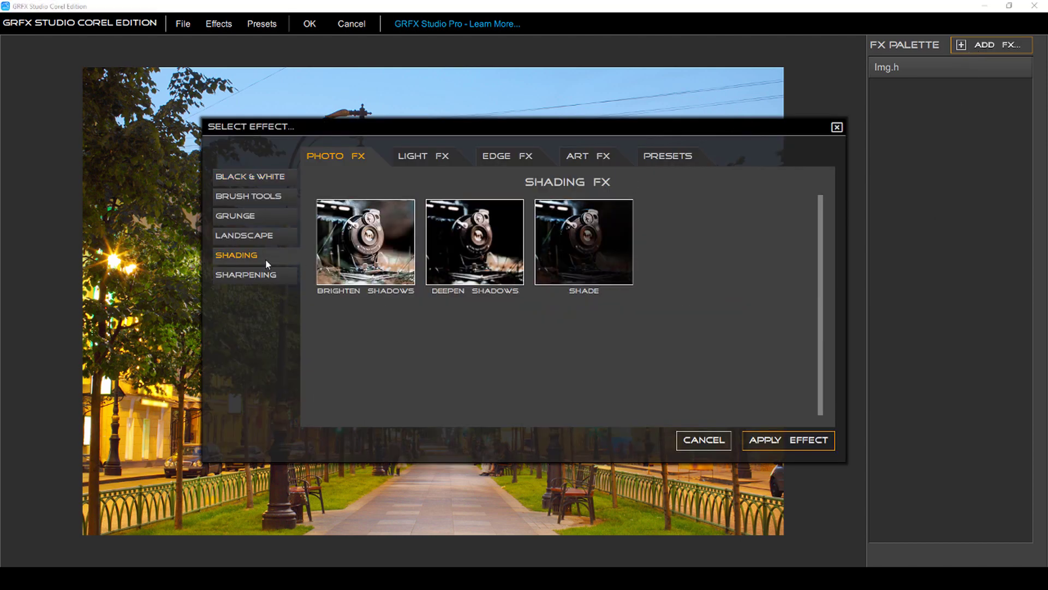
pyautogui.click(577, 264)
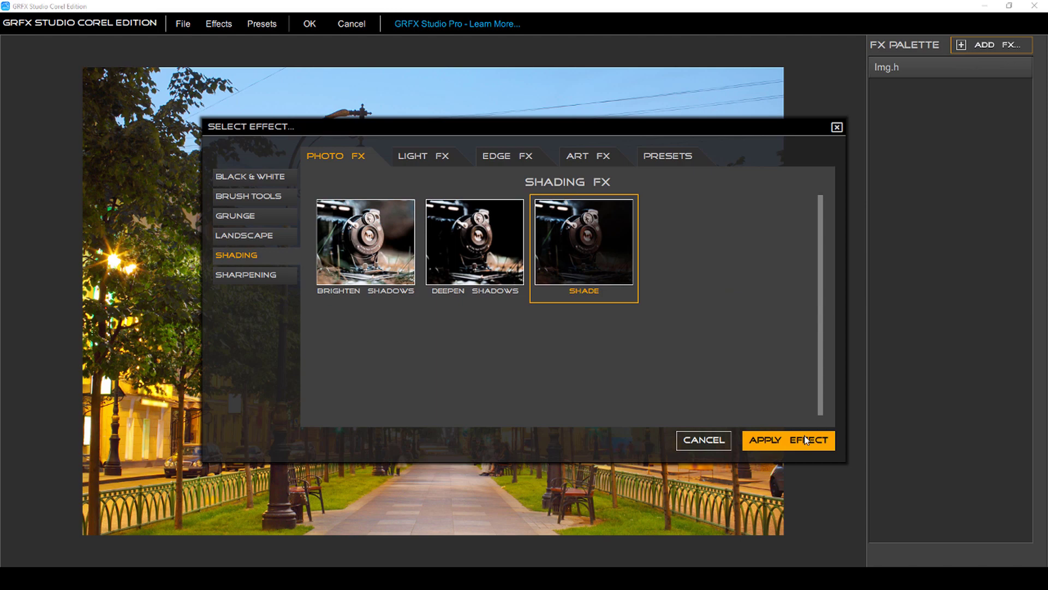
# - Apply Shade, brush it across the sky and left side, and raise its strength to 60%
pyautogui.click(786, 440)
pyautogui.click(592, 58)
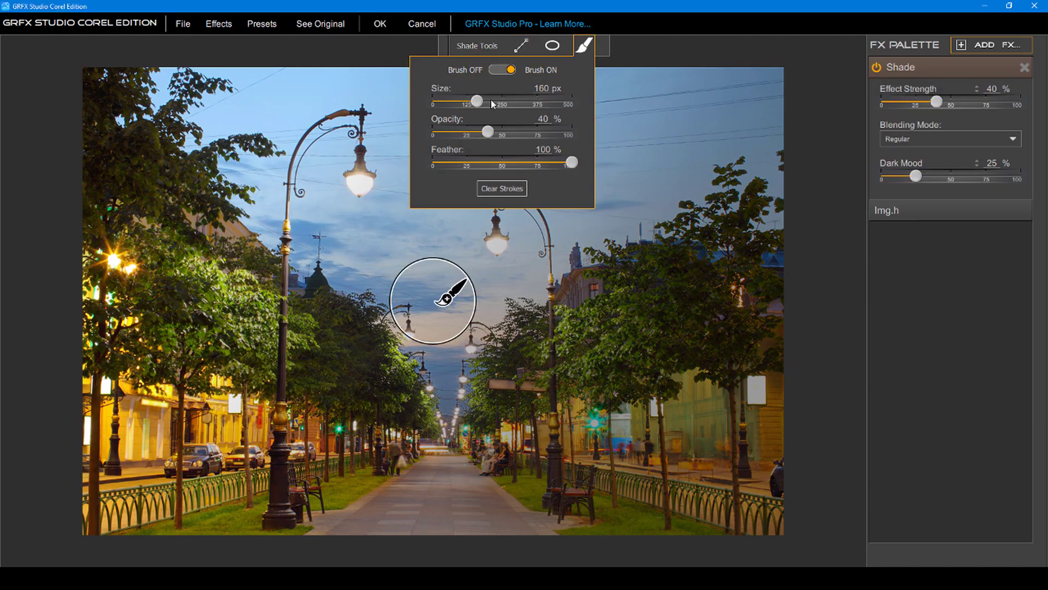
pyautogui.moveTo(208, 87)
pyautogui.mouseDown()
pyautogui.moveTo(108, 346)
pyautogui.moveTo(695, 486)
pyautogui.moveTo(666, 82)
pyautogui.moveTo(424, 374)
pyautogui.moveTo(325, 195)
pyautogui.moveTo(693, 359)
pyautogui.mouseUp()
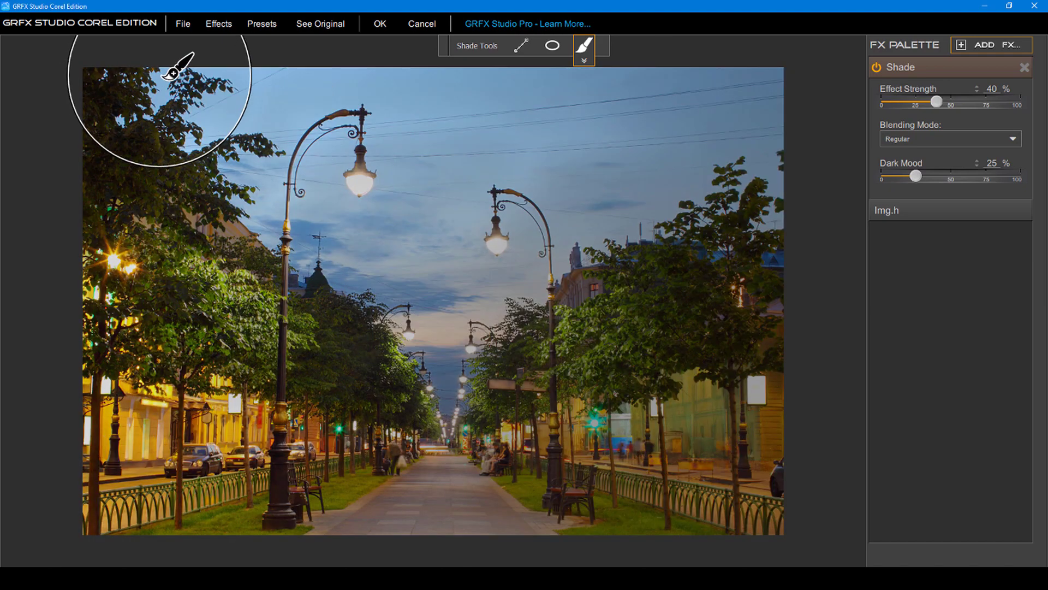
pyautogui.moveTo(169, 68)
pyautogui.mouseDown()
pyautogui.moveTo(730, 105)
pyautogui.moveTo(435, 416)
pyautogui.moveTo(451, 227)
pyautogui.mouseUp()
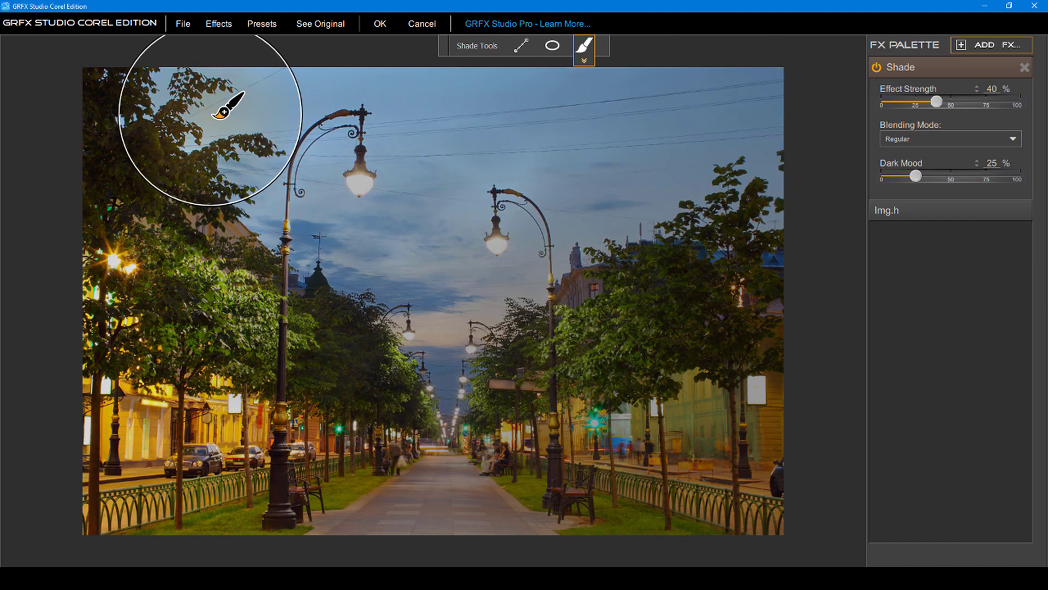
pyautogui.moveTo(227, 106)
pyautogui.mouseDown()
pyautogui.moveTo(755, 157)
pyautogui.moveTo(449, 382)
pyautogui.moveTo(241, 113)
pyautogui.moveTo(499, 191)
pyautogui.mouseUp()
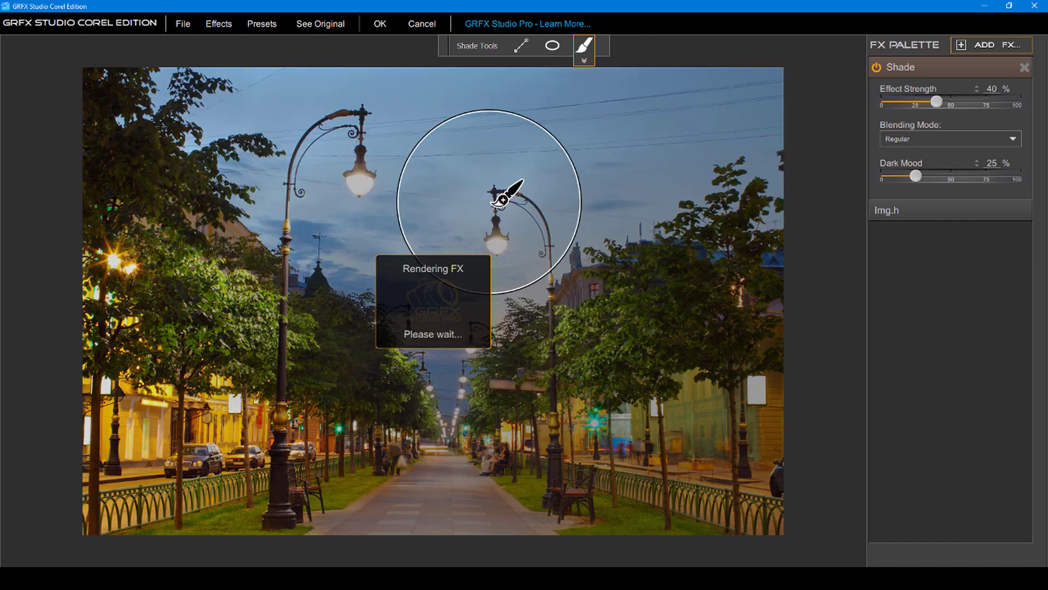
pyautogui.moveTo(939, 104); pyautogui.dragTo(967, 104)
# - Apply the Beam (010) effect from Light FX > Light Beams
pyautogui.click(985, 45)
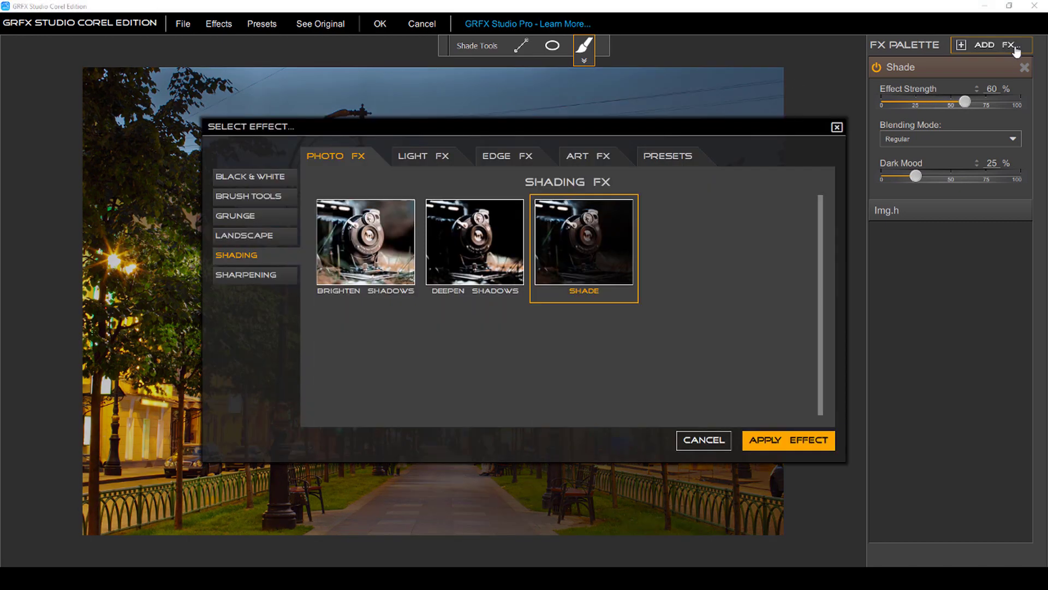
pyautogui.click(425, 156)
pyautogui.click(274, 223)
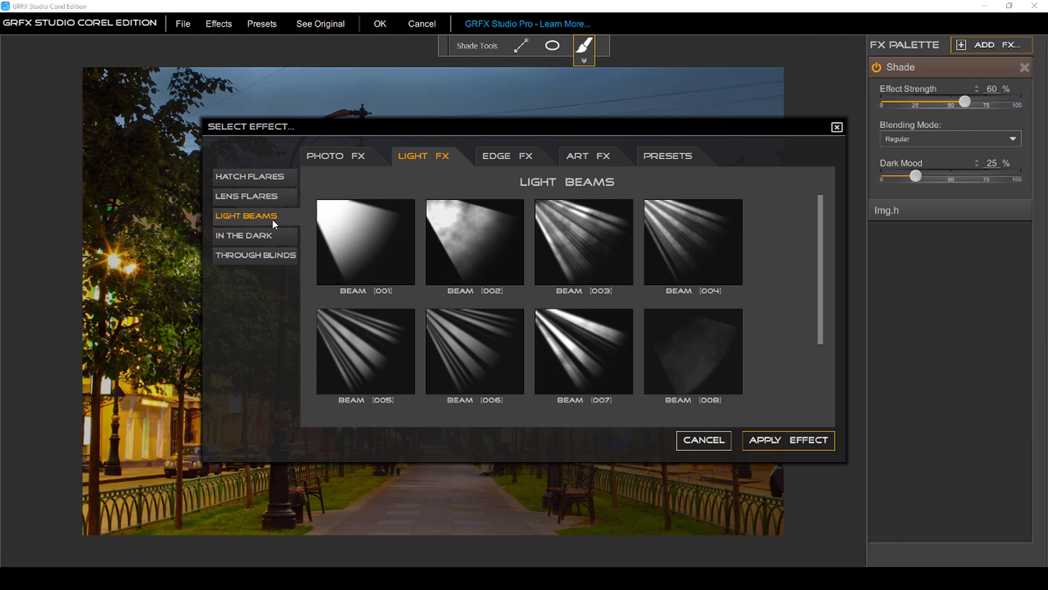
pyautogui.scroll(-3, 809, 299)
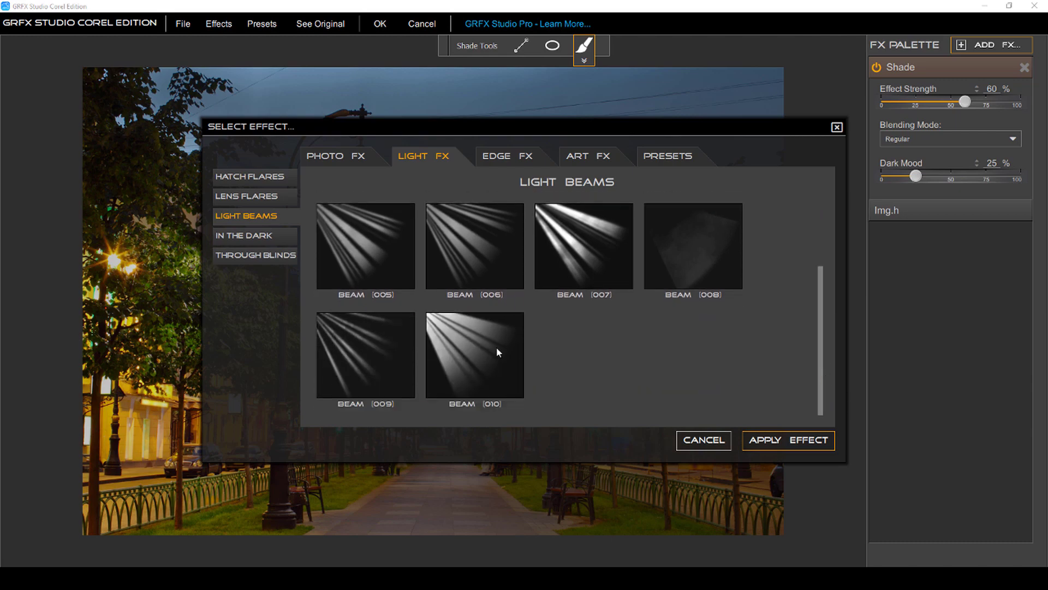
pyautogui.click(496, 346)
pyautogui.click(800, 441)
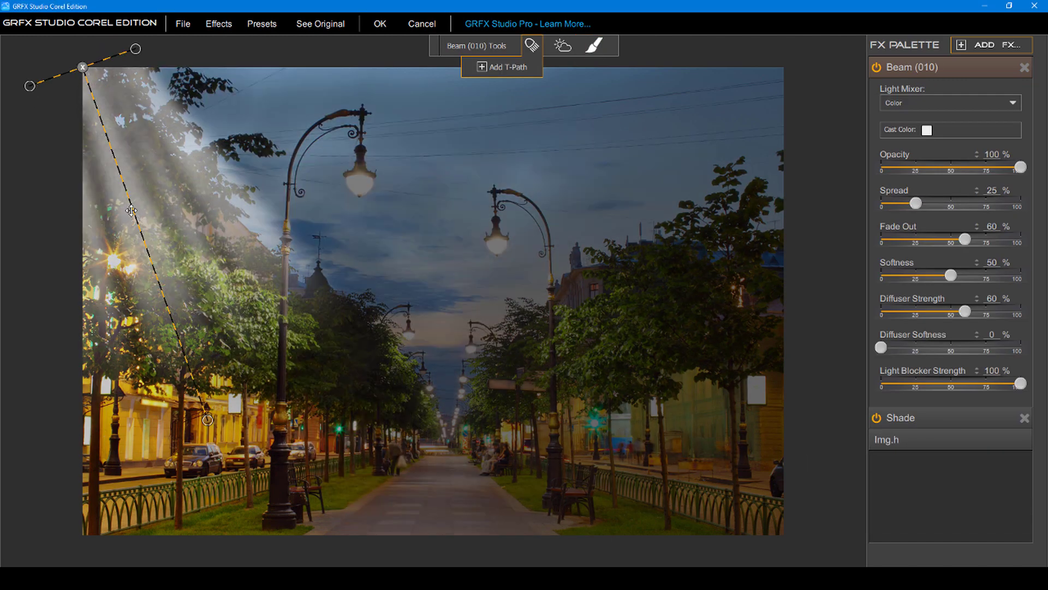
# - Aim the beam straight down from the left street lamp at 63% opacity and 20% spread
pyautogui.moveTo(131, 210); pyautogui.dragTo(361, 306)
pyautogui.moveTo(409, 519)
pyautogui.mouseDown()
pyautogui.moveTo(316, 543)
pyautogui.moveTo(379, 548)
pyautogui.mouseUp()
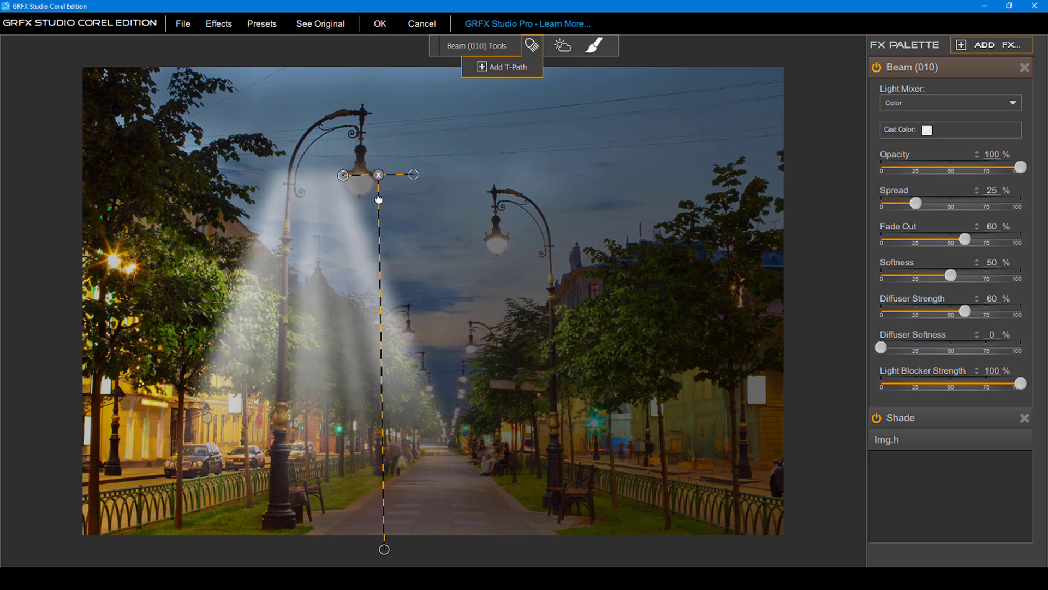
pyautogui.moveTo(363, 171)
pyautogui.mouseDown()
pyautogui.moveTo(385, 175)
pyautogui.moveTo(377, 176)
pyautogui.mouseUp()
pyautogui.moveTo(378, 549); pyautogui.dragTo(360, 545)
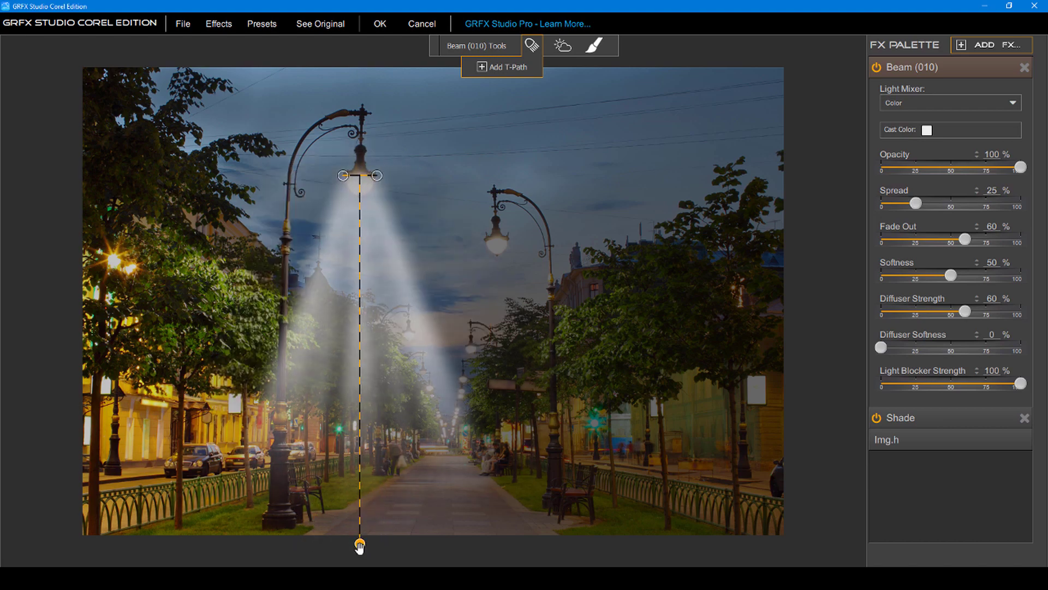
pyautogui.moveTo(1026, 171); pyautogui.dragTo(971, 171)
pyautogui.moveTo(923, 210); pyautogui.dragTo(915, 212)
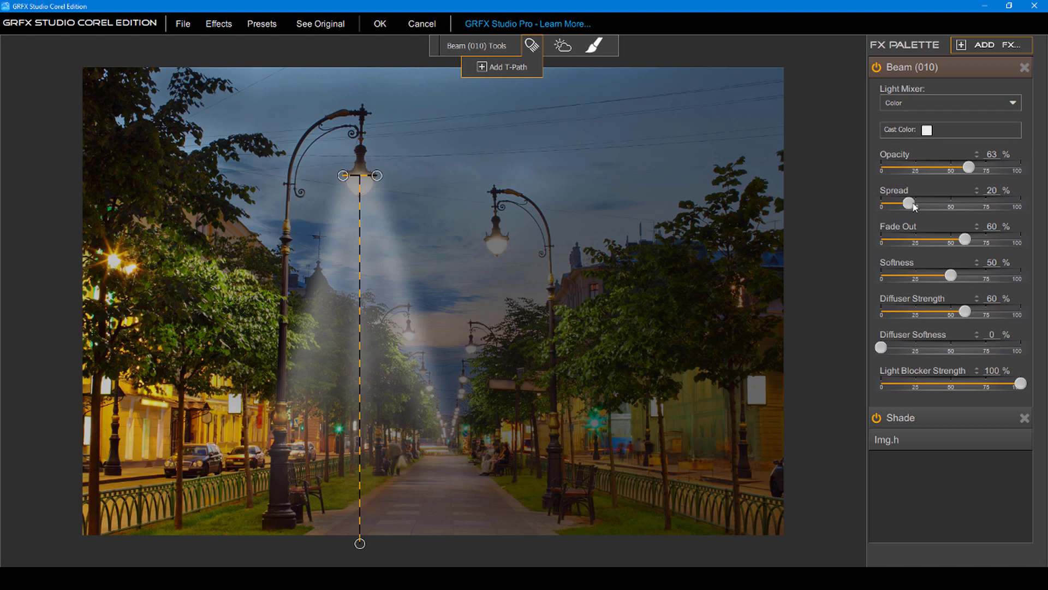
pyautogui.click(927, 131)
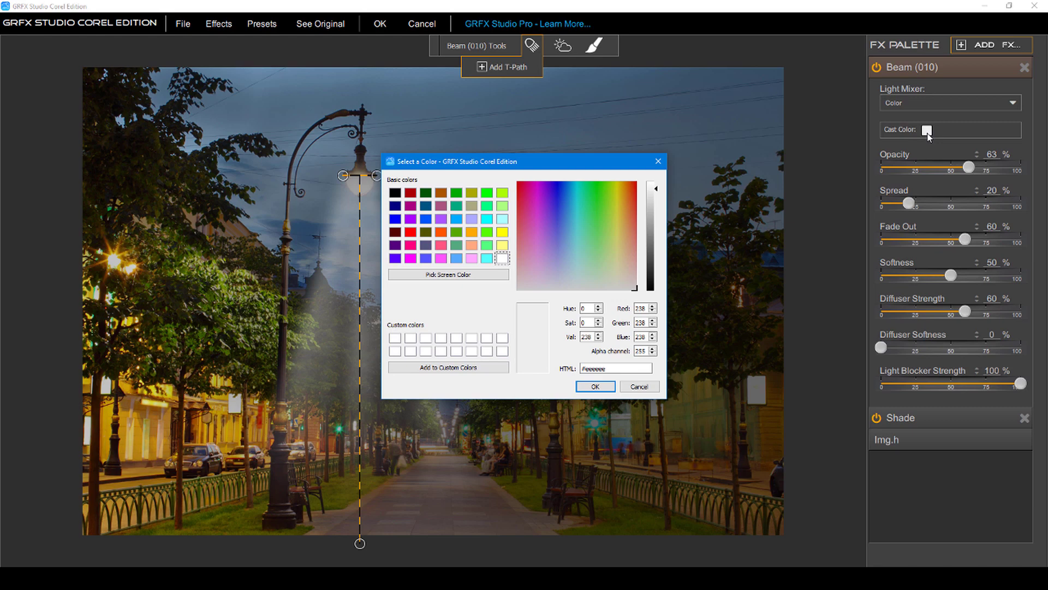
# - Set the beam's Cast Color to a pale yellow sampled from the photo
pyautogui.click(445, 274)
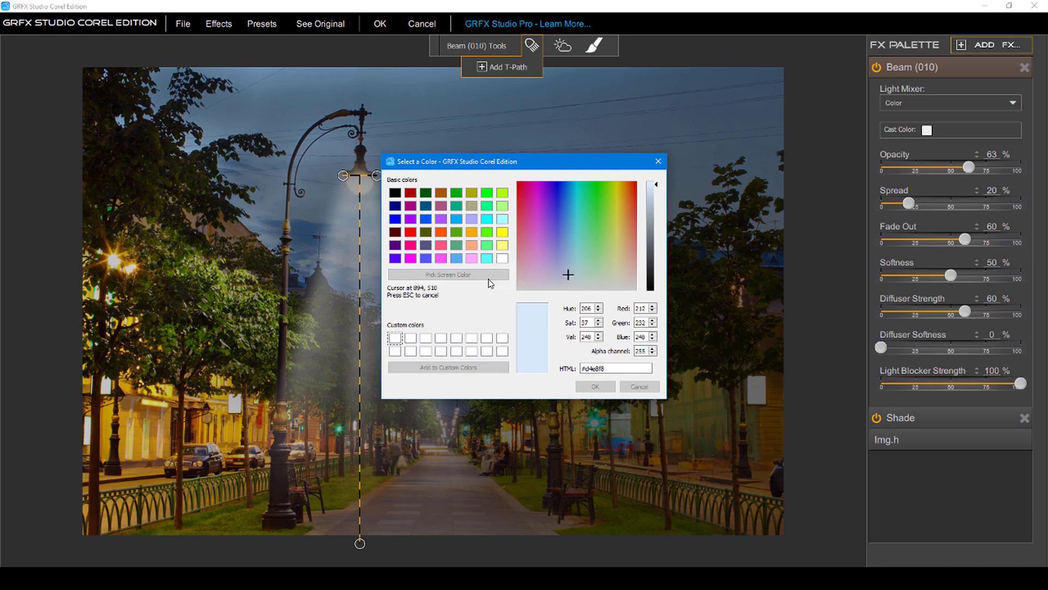
pyautogui.click(134, 268)
pyautogui.click(595, 386)
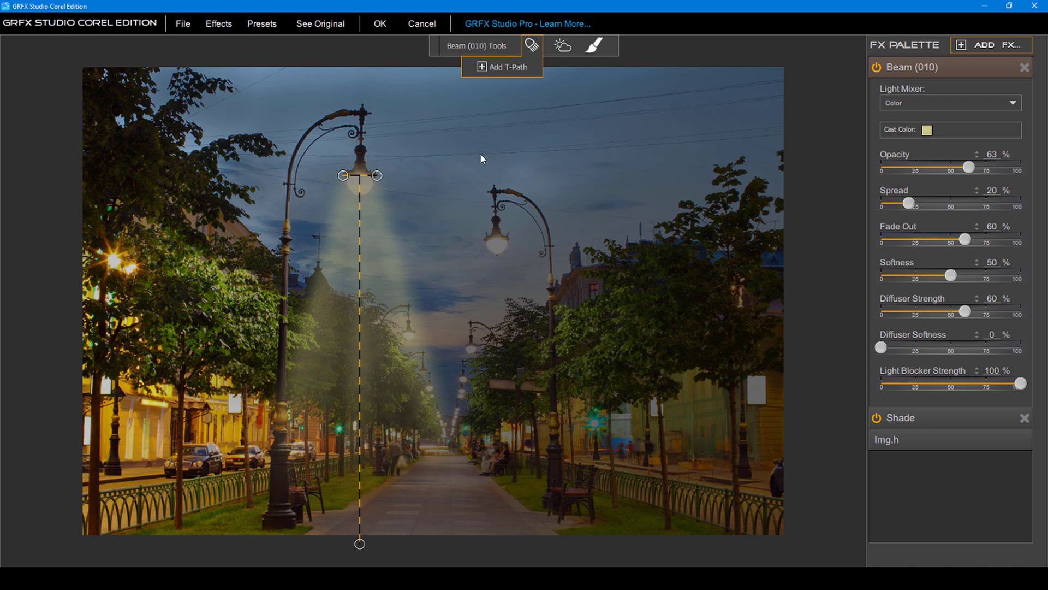
# - Save the shade and beam effects as the preset 'shade and light'
pyautogui.click(274, 28)
pyautogui.click(290, 69)
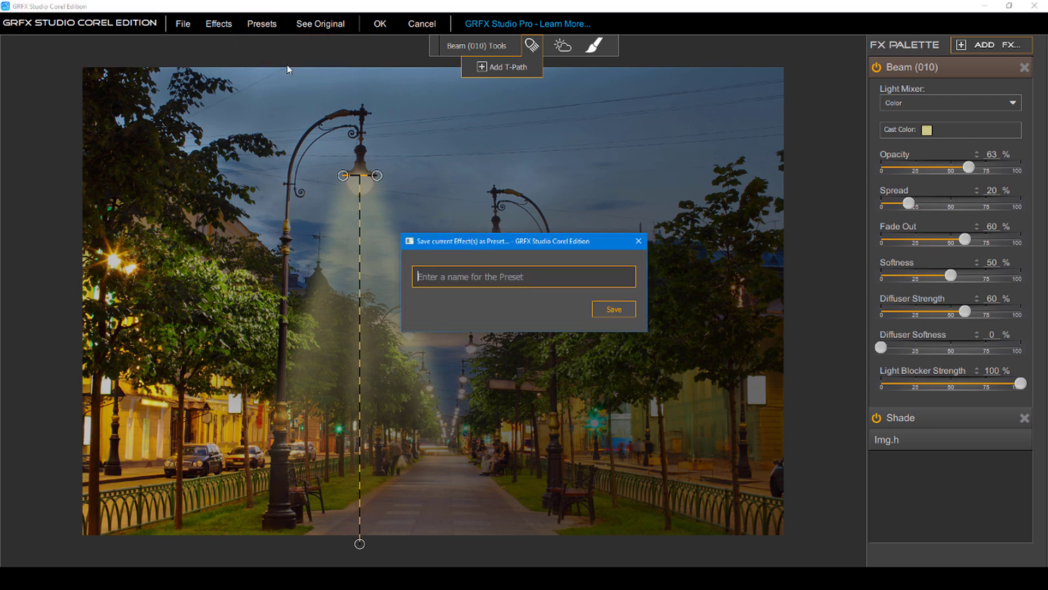
pyautogui.write('shade and light')
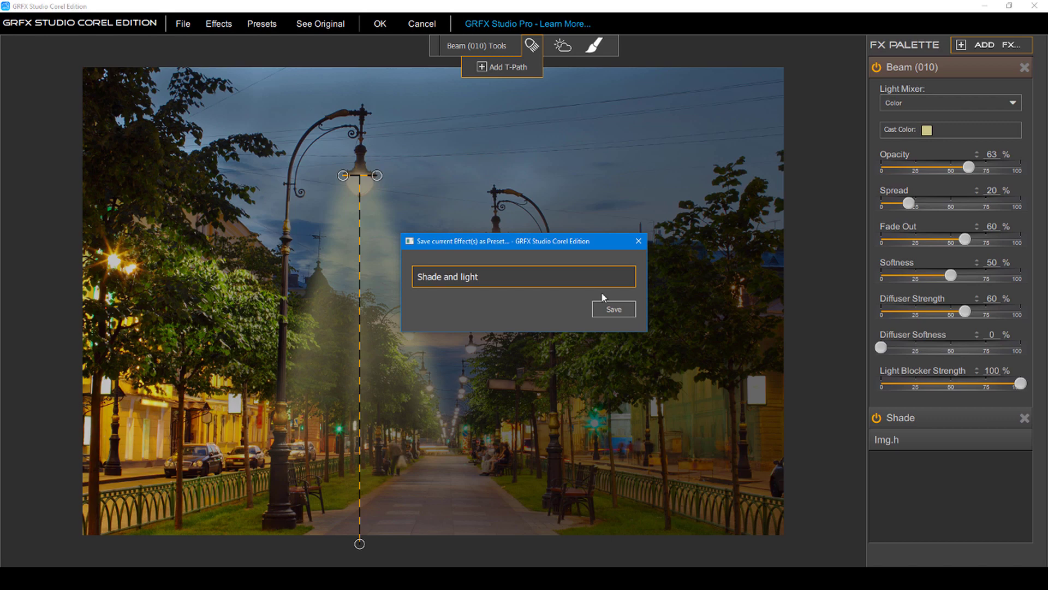
pyautogui.click(613, 309)
pyautogui.click(539, 309)
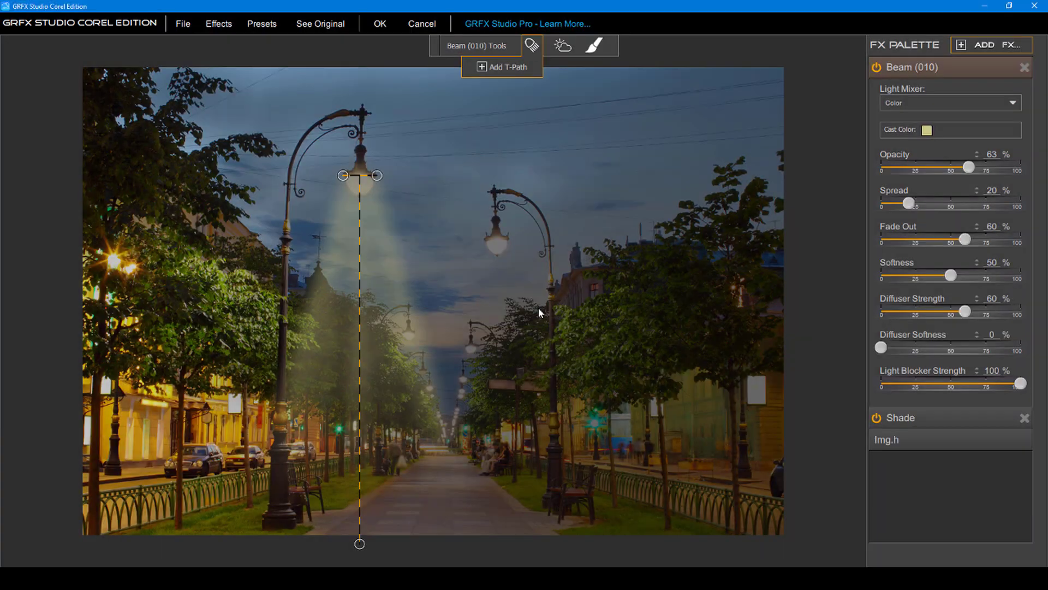
# - Apply the 'shade and light' preset and delete its duplicate Shade effect
pyautogui.click(263, 24)
pyautogui.click(270, 42)
pyautogui.click(451, 260)
pyautogui.click(780, 440)
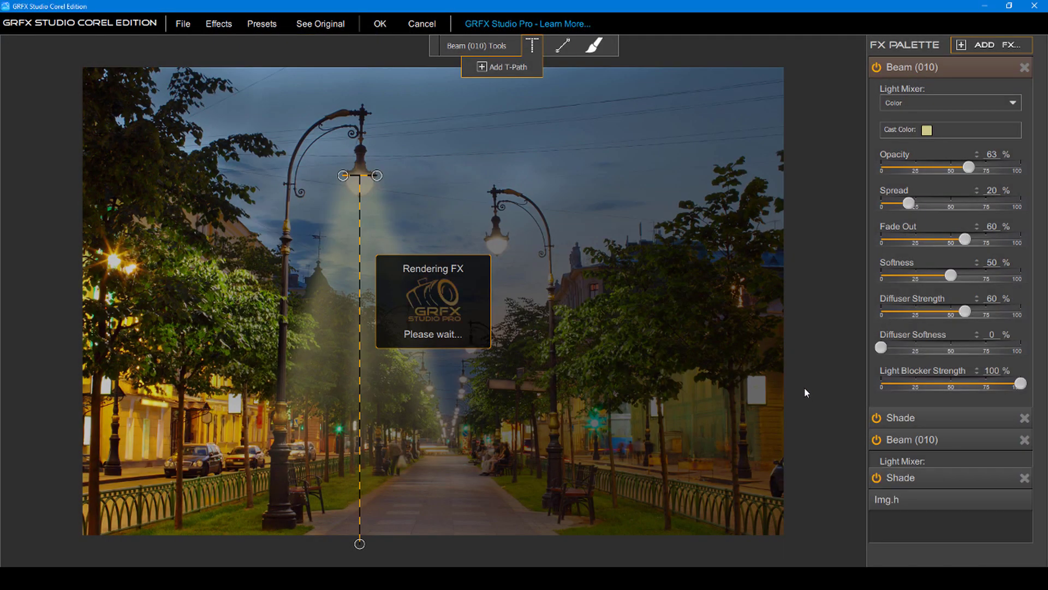
pyautogui.click(1025, 418)
# - Move the new beam under the right street lamp, from lamp head down to the street
pyautogui.moveTo(363, 330); pyautogui.dragTo(495, 390)
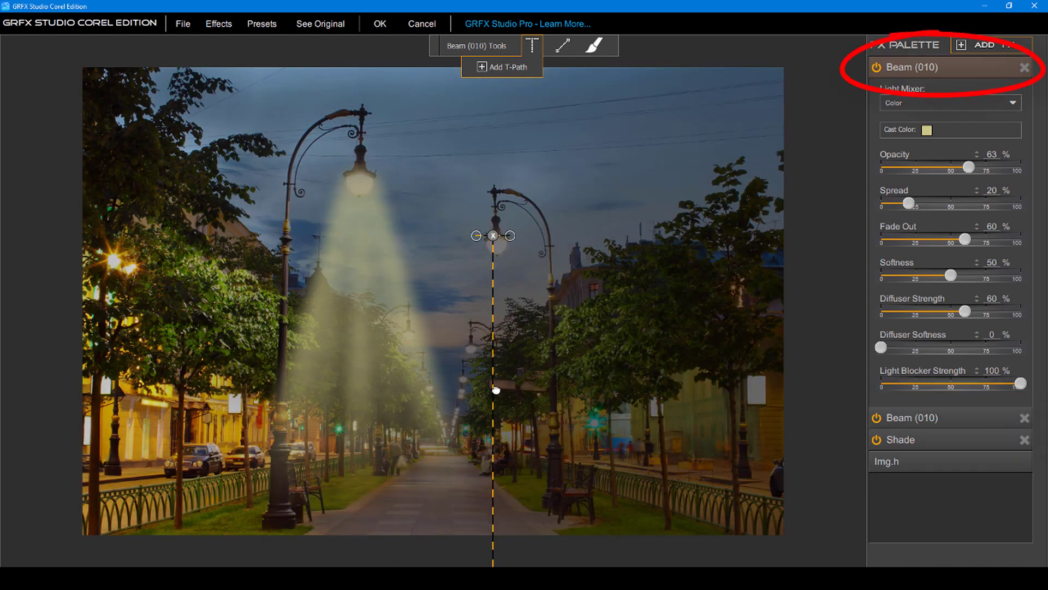
pyautogui.moveTo(498, 340); pyautogui.dragTo(498, 259)
pyautogui.moveTo(492, 545)
pyautogui.mouseDown()
pyautogui.moveTo(496, 404)
pyautogui.moveTo(502, 507)
pyautogui.mouseUp()
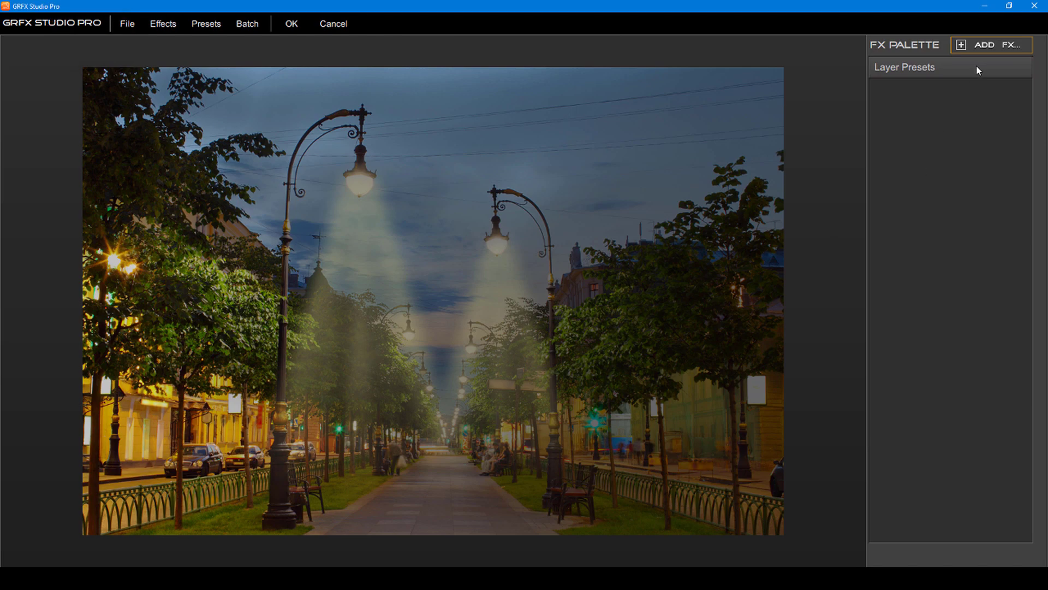
# - Add the Rain (012) downpour effect to the photo
pyautogui.click(985, 45)
pyautogui.scroll(-1, 680, 342)
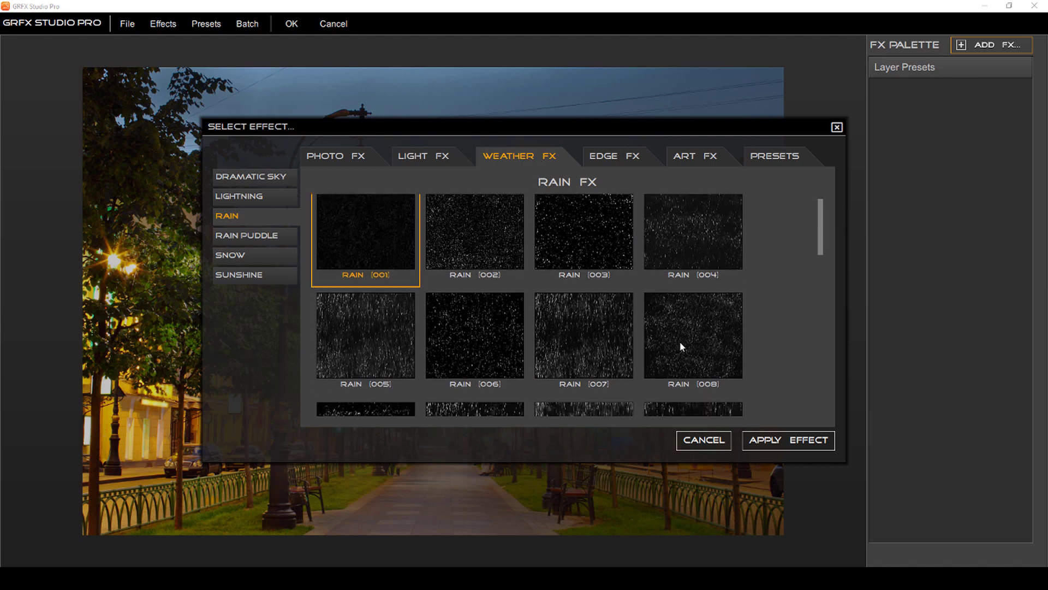
pyautogui.scroll(-2, 680, 342)
pyautogui.click(679, 343)
pyautogui.click(801, 439)
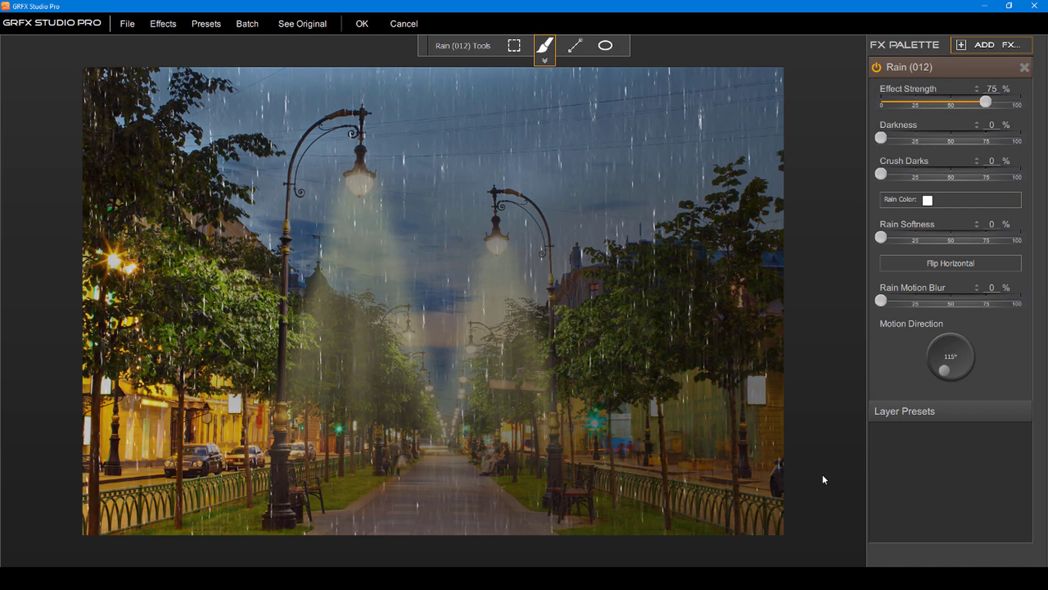
# - Add the stormy Sky (069), lower its horizon toward the street, and set strength to 60%
pyautogui.click(985, 45)
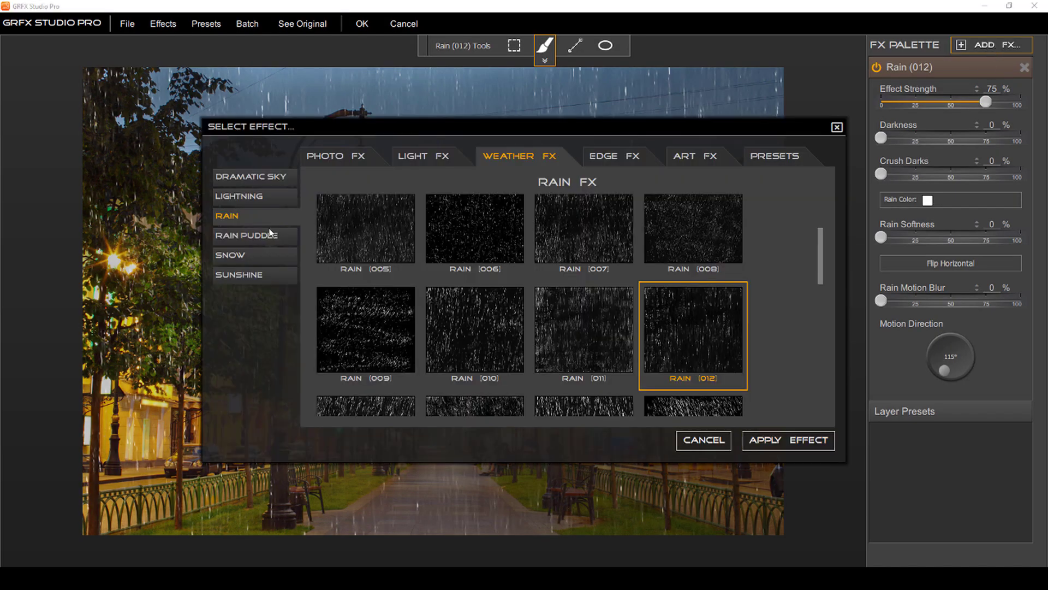
pyautogui.scroll(-10, 304, 217)
pyautogui.scroll(-10, 360, 245)
pyautogui.scroll(-10, 414, 277)
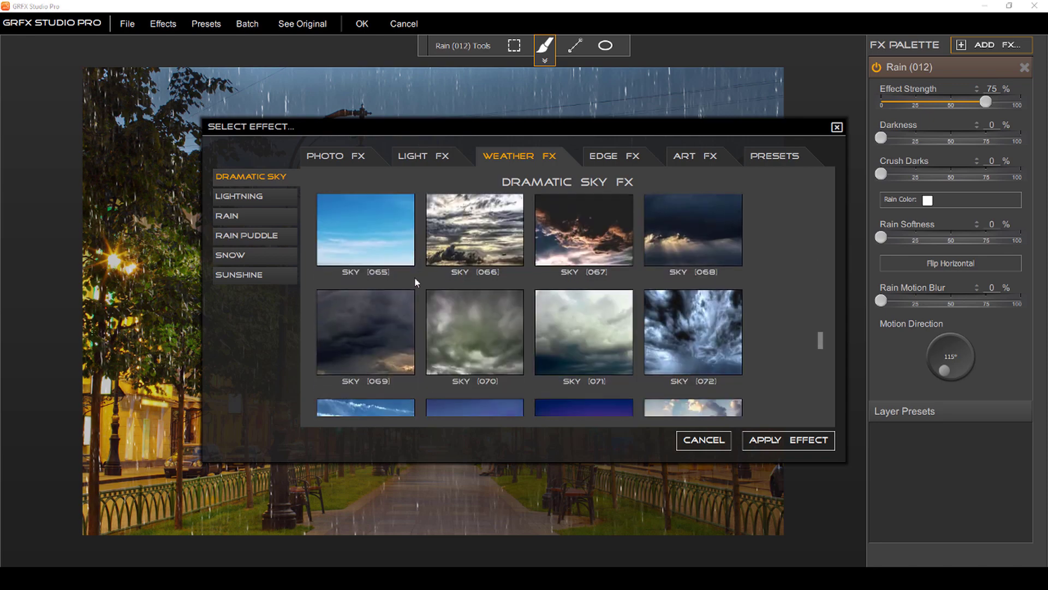
pyautogui.click(381, 268)
pyautogui.click(789, 440)
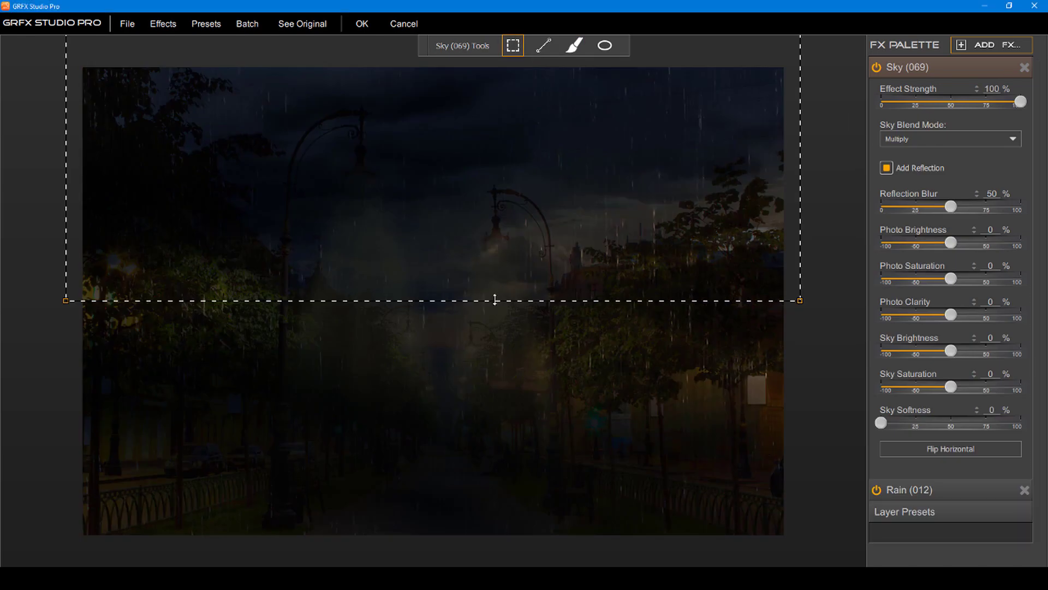
pyautogui.moveTo(496, 300); pyautogui.dragTo(495, 353)
pyautogui.moveTo(1020, 102); pyautogui.dragTo(965, 102)
# - Apply the Puddle (08) effect and move the puddle reflections lower in the scene
pyautogui.click(985, 45)
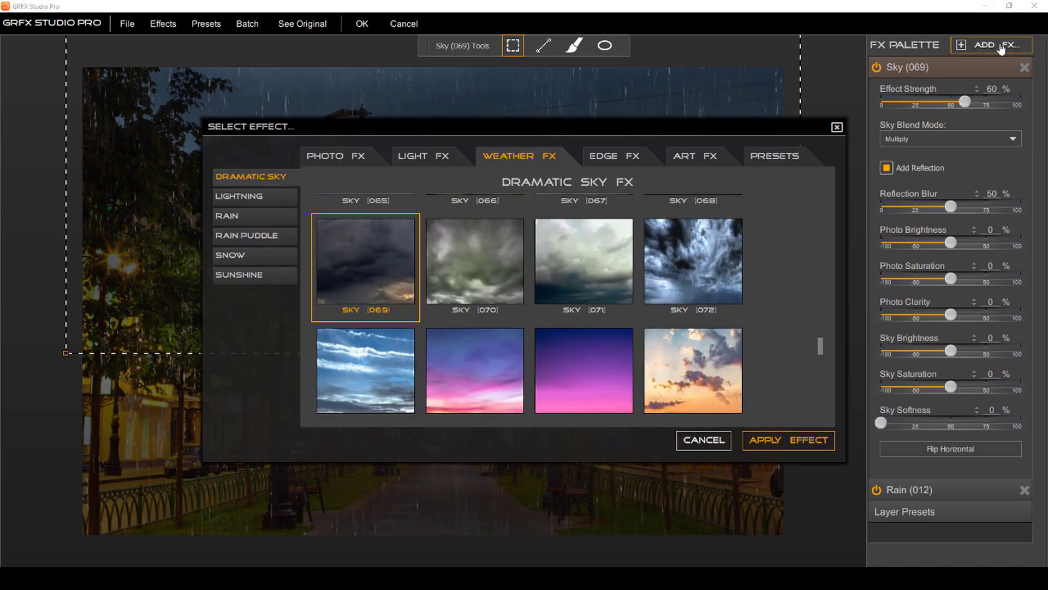
pyautogui.click(271, 240)
pyautogui.click(703, 378)
pyautogui.click(779, 442)
pyautogui.moveTo(434, 381); pyautogui.dragTo(444, 454)
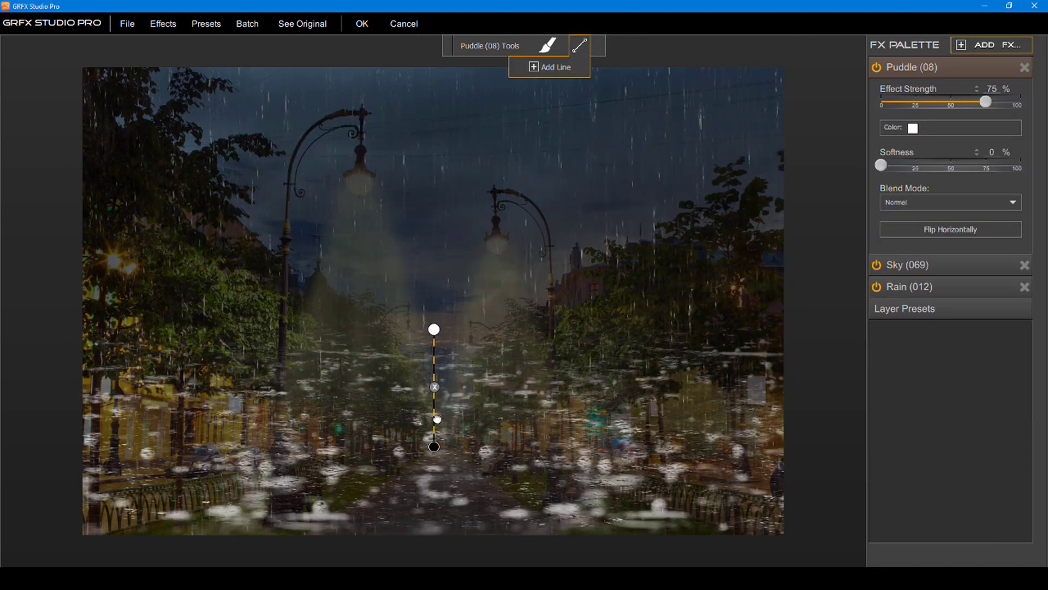
# - Brush away the puddles on the left and right sides with a smaller brush, keeping the central path
pyautogui.click(547, 46)
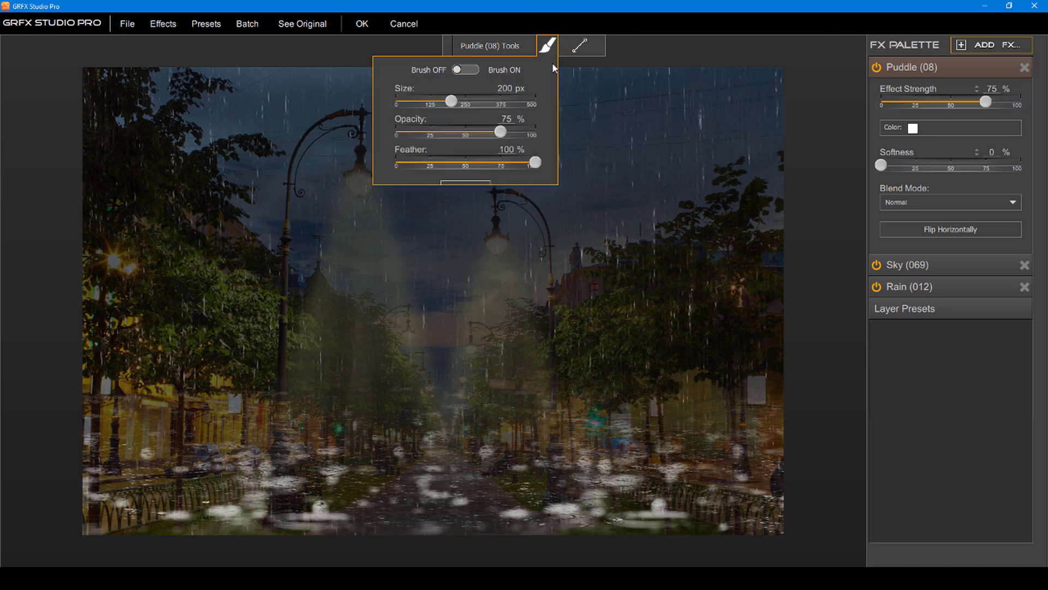
pyautogui.moveTo(452, 98); pyautogui.dragTo(427, 99)
pyautogui.moveTo(492, 445)
pyautogui.mouseDown()
pyautogui.moveTo(746, 538)
pyautogui.moveTo(684, 393)
pyautogui.moveTo(561, 475)
pyautogui.moveTo(740, 482)
pyautogui.mouseUp()
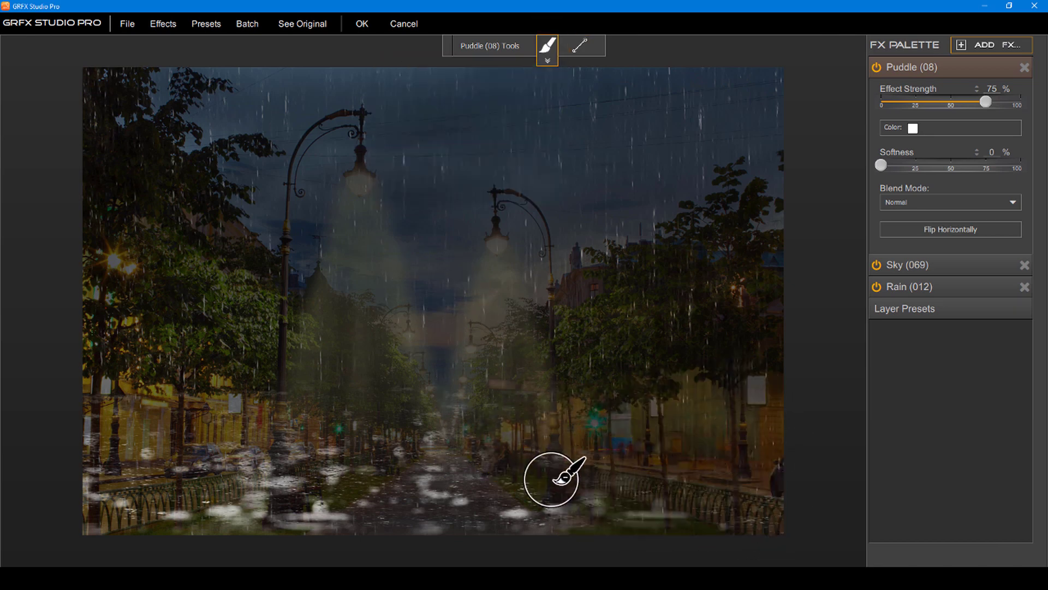
pyautogui.moveTo(554, 477); pyautogui.dragTo(772, 510)
pyautogui.moveTo(549, 499); pyautogui.dragTo(505, 475)
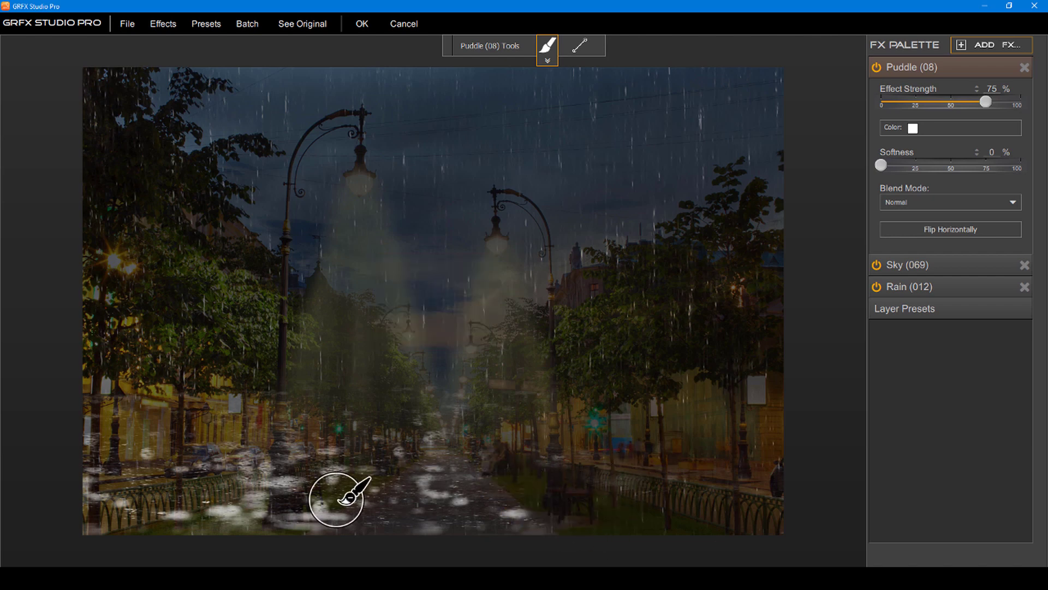
pyautogui.moveTo(404, 436)
pyautogui.mouseDown()
pyautogui.moveTo(355, 470)
pyautogui.moveTo(112, 534)
pyautogui.moveTo(350, 438)
pyautogui.moveTo(105, 468)
pyautogui.mouseUp()
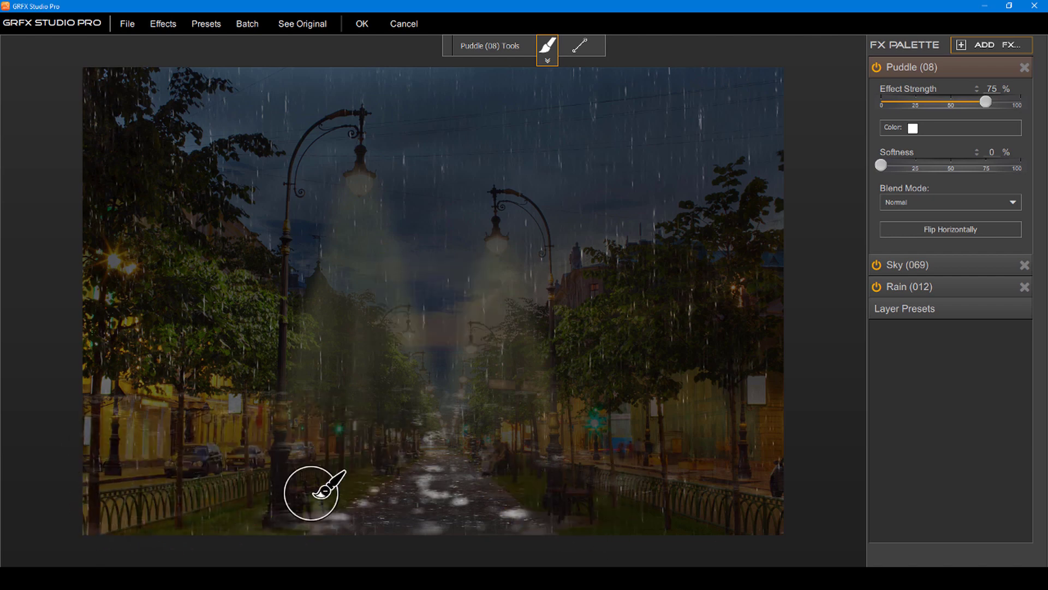
pyautogui.moveTo(367, 462)
pyautogui.mouseDown()
pyautogui.moveTo(260, 527)
pyautogui.moveTo(273, 527)
pyautogui.mouseUp()
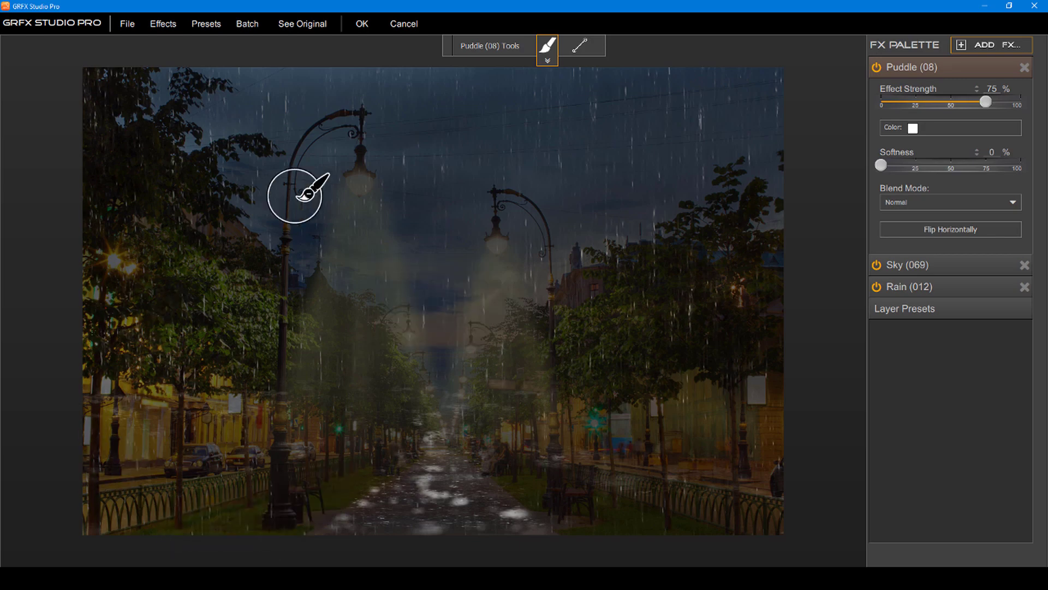
# - Add a Focal Brush blur, paint a large in-focus area, then switch it off
pyautogui.click(1006, 56)
pyautogui.click(336, 156)
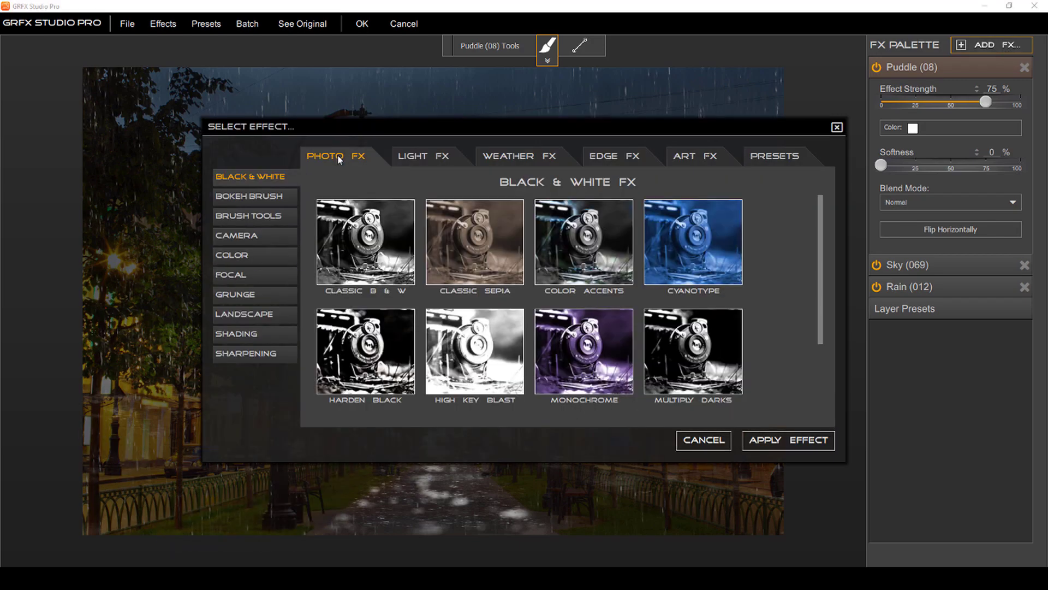
pyautogui.click(258, 274)
pyautogui.doubleClick(597, 254)
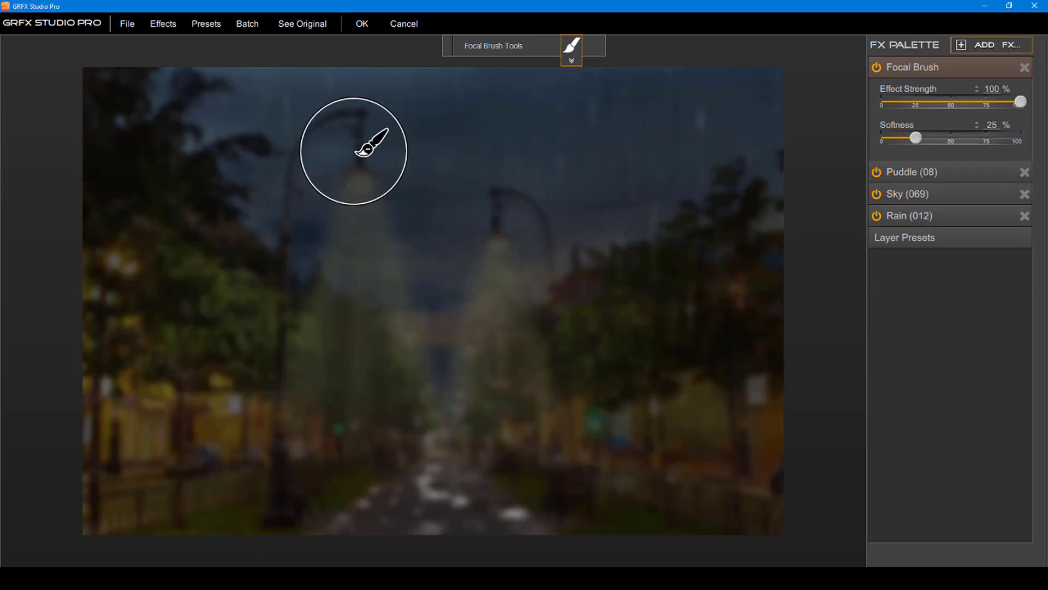
pyautogui.moveTo(355, 145)
pyautogui.mouseDown()
pyautogui.moveTo(304, 408)
pyautogui.moveTo(449, 187)
pyautogui.moveTo(583, 323)
pyautogui.mouseUp()
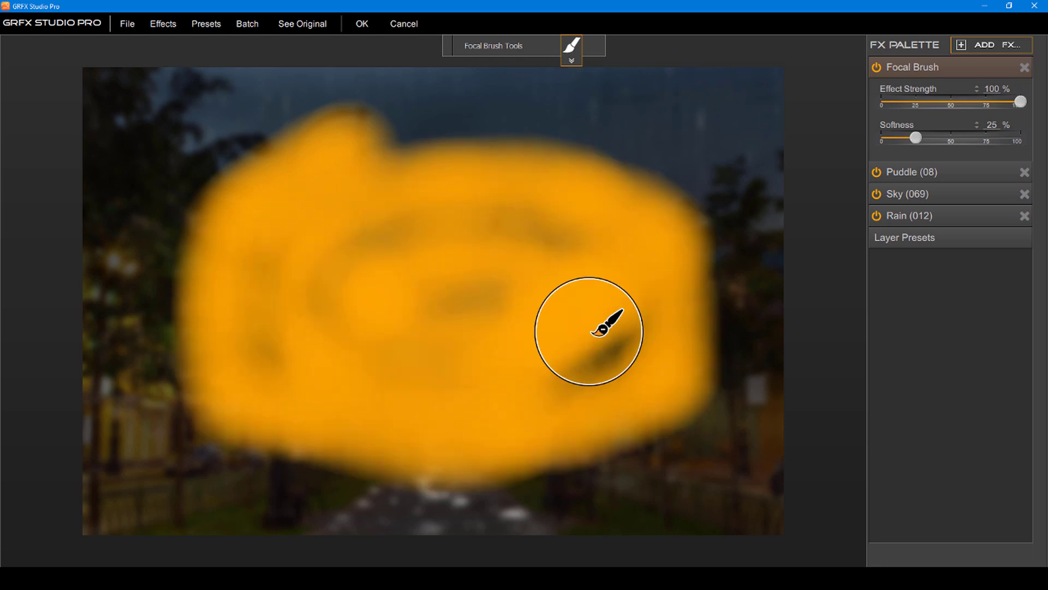
pyautogui.moveTo(645, 185)
pyautogui.mouseDown()
pyautogui.moveTo(229, 297)
pyautogui.moveTo(772, 428)
pyautogui.moveTo(346, 403)
pyautogui.moveTo(655, 419)
pyautogui.moveTo(508, 280)
pyautogui.moveTo(375, 468)
pyautogui.mouseUp()
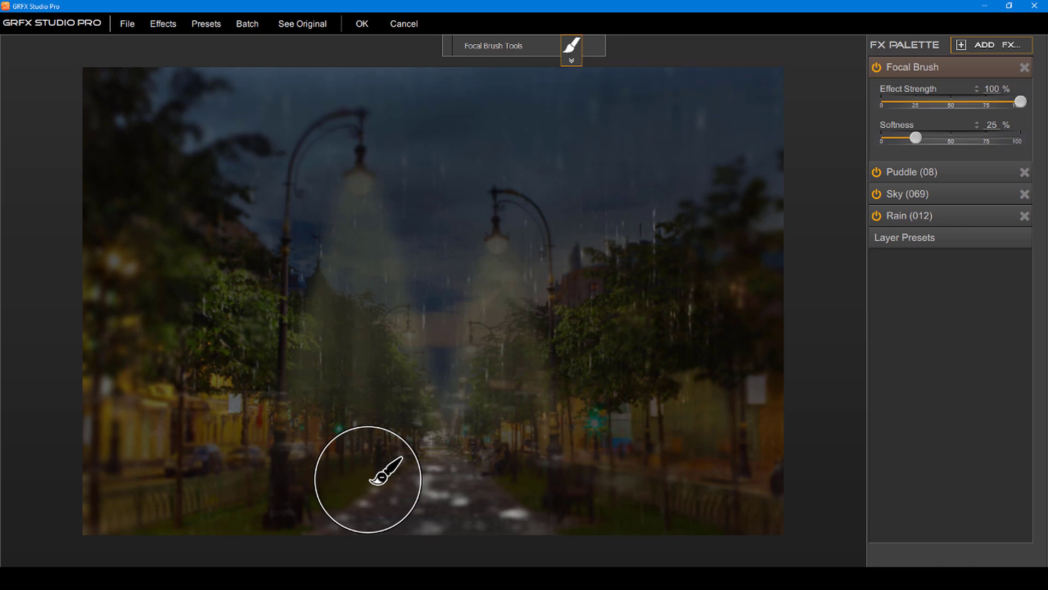
pyautogui.click(877, 68)
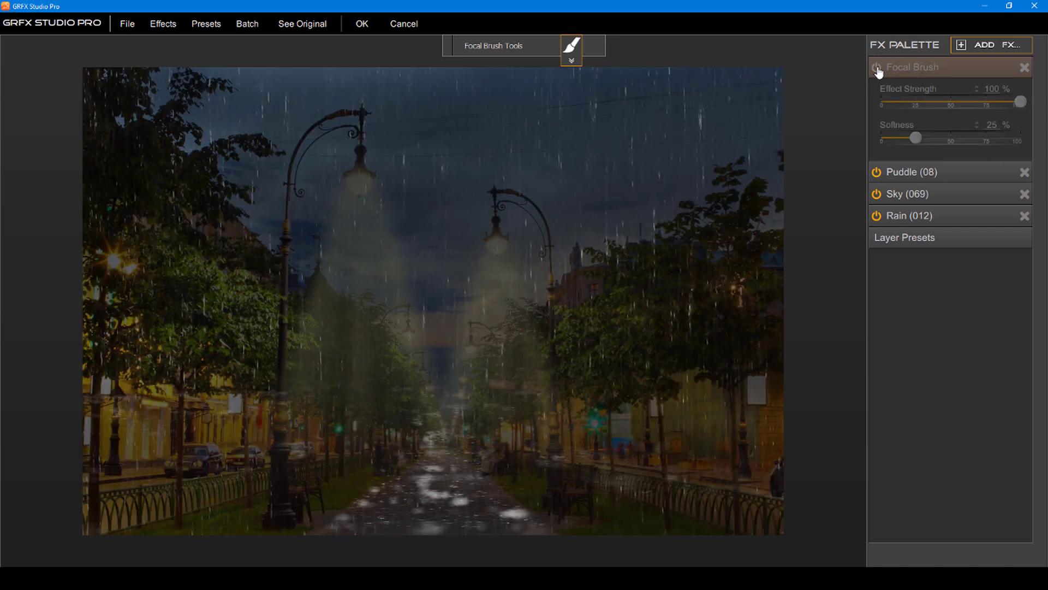
# - Add a Camera Vintage Color tint, switch it off, and reopen the effects list
pyautogui.click(988, 45)
pyautogui.click(241, 235)
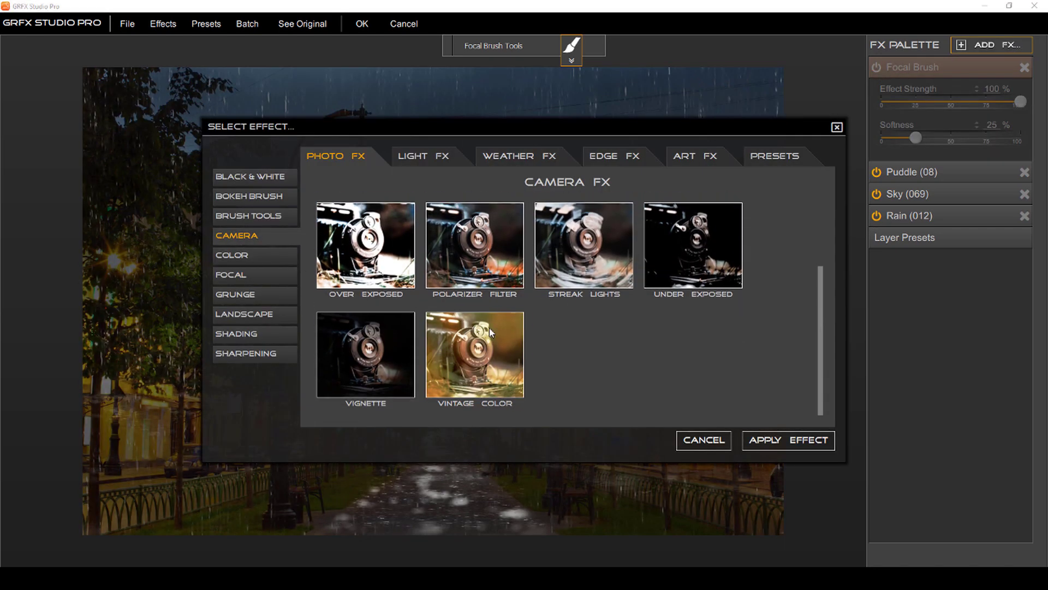
pyautogui.click(490, 331)
pyautogui.click(786, 440)
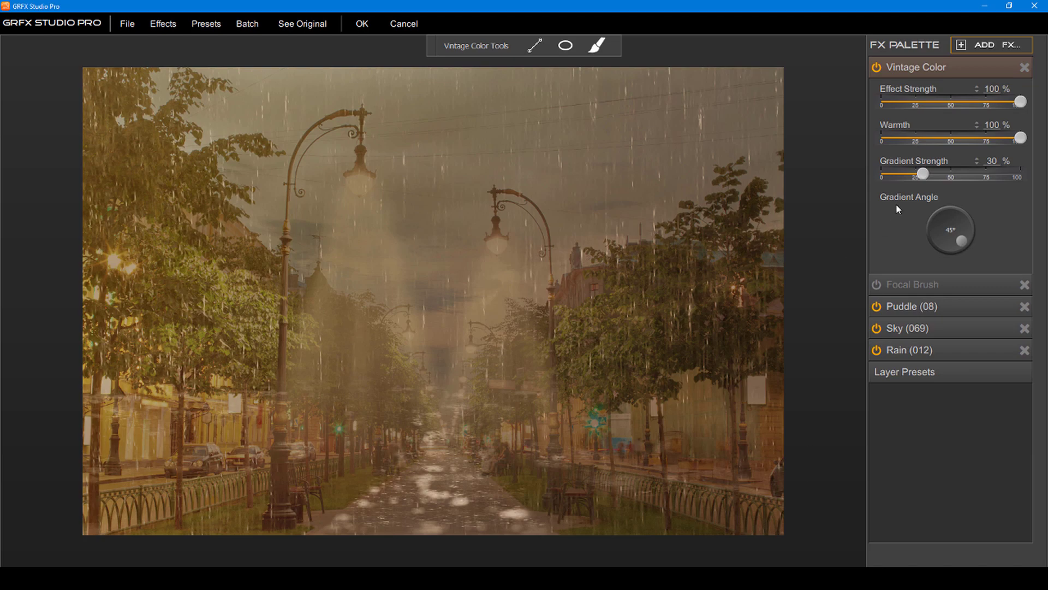
pyautogui.click(876, 67)
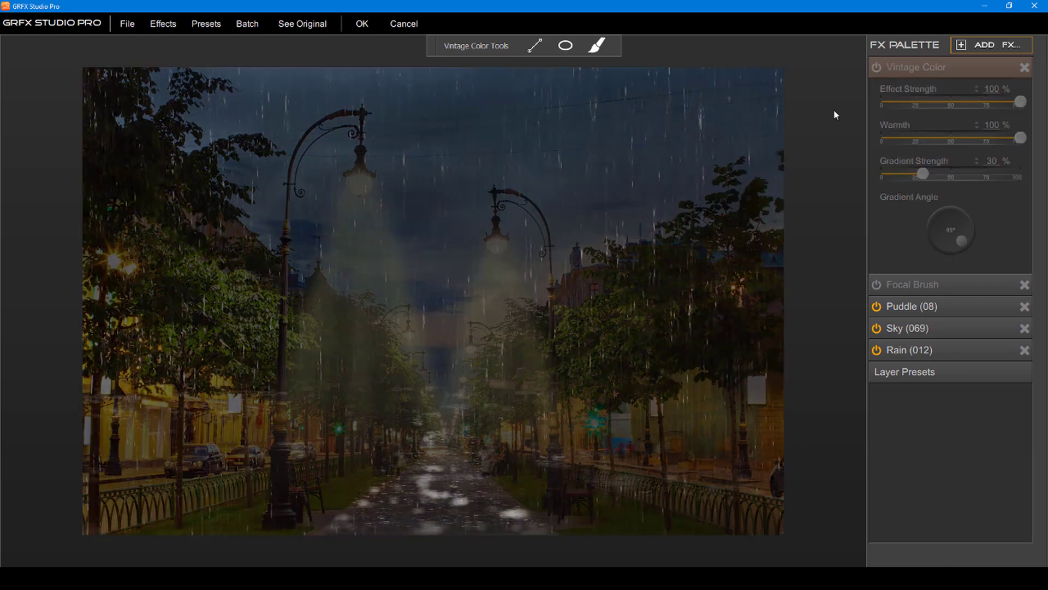
pyautogui.click(988, 45)
# - Apply HDR Color Pop: strength 63%, HDR tones 38%, brighten 74%, sharpen 32%, tonal depth 42%
pyautogui.click(255, 256)
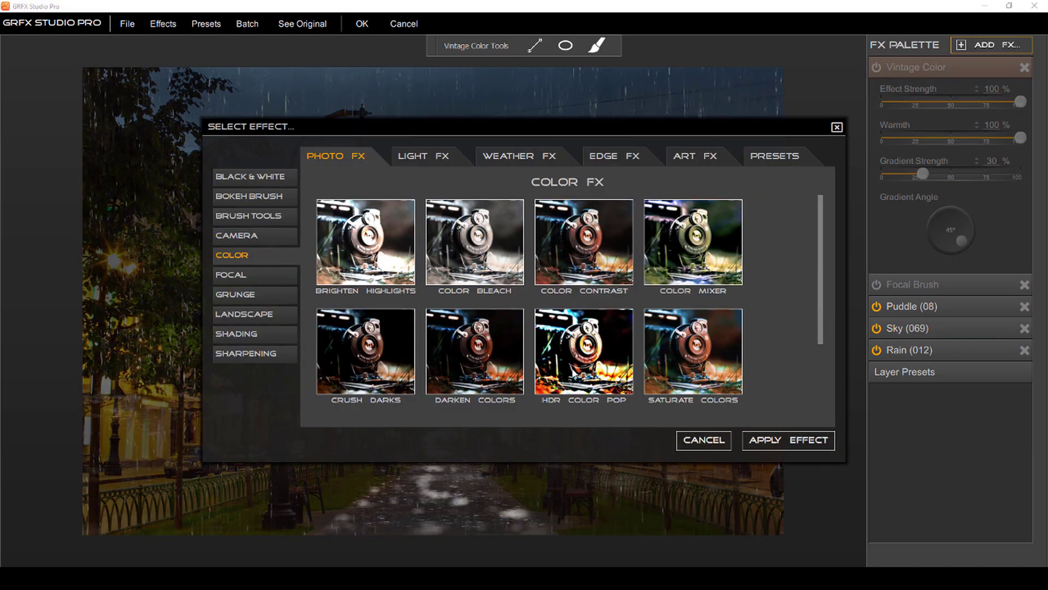
pyautogui.click(573, 371)
pyautogui.click(787, 440)
pyautogui.moveTo(1020, 101)
pyautogui.mouseDown()
pyautogui.moveTo(957, 103)
pyautogui.moveTo(968, 103)
pyautogui.mouseUp()
pyautogui.moveTo(951, 138); pyautogui.dragTo(934, 137)
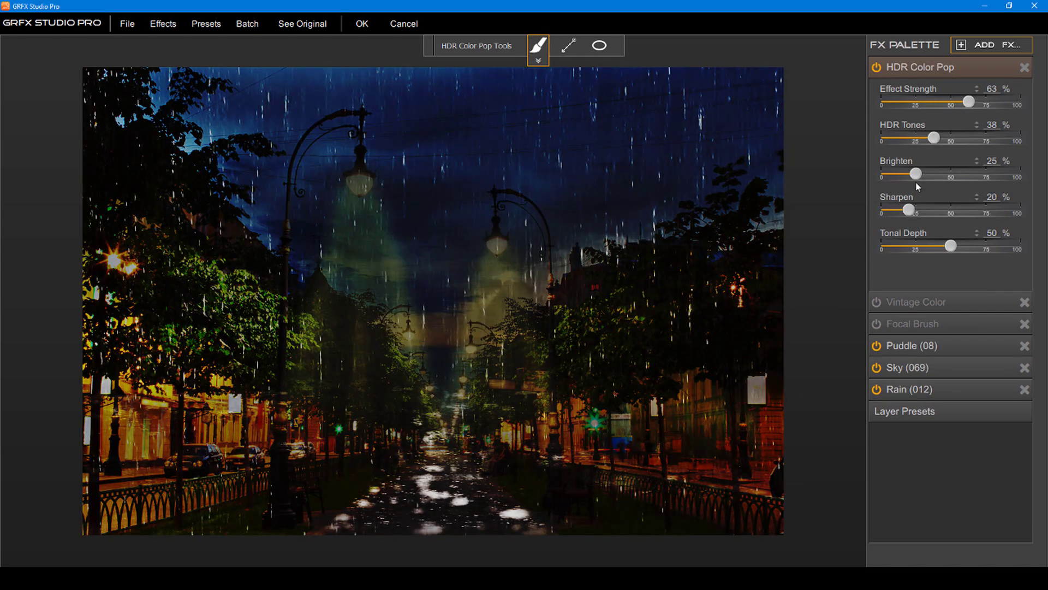
pyautogui.moveTo(916, 174); pyautogui.dragTo(984, 175)
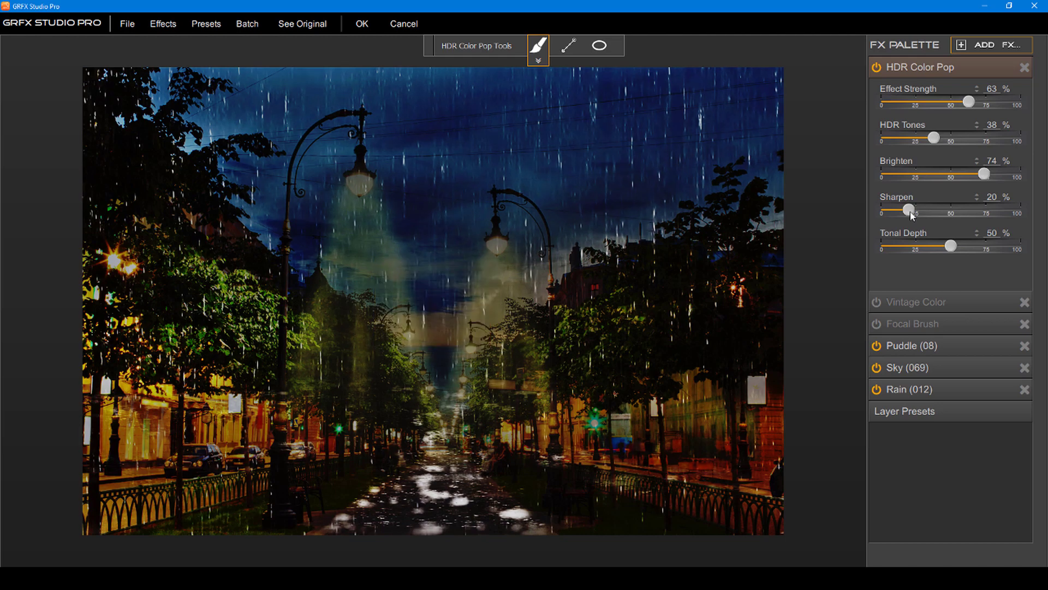
pyautogui.moveTo(908, 210); pyautogui.dragTo(925, 211)
pyautogui.moveTo(951, 246); pyautogui.dragTo(939, 246)
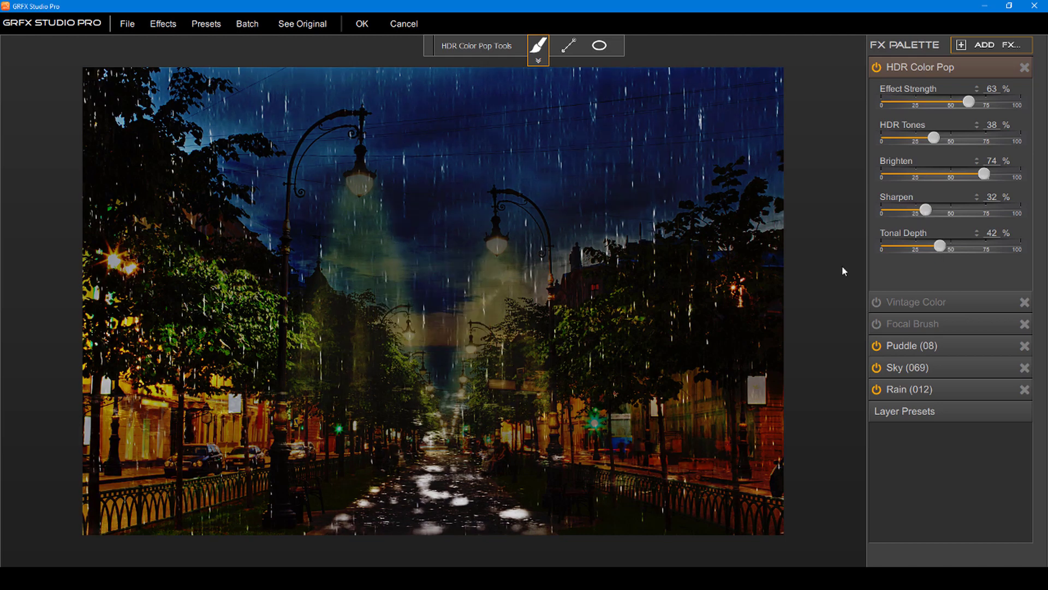